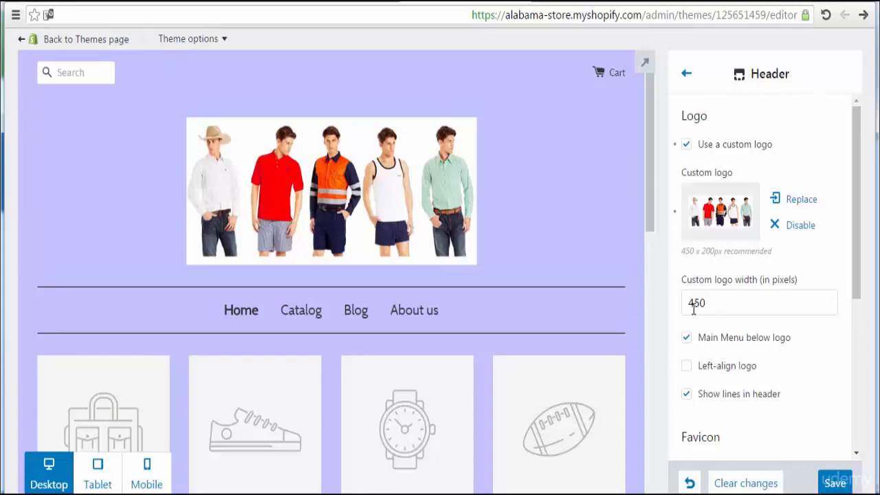
# Step: Replace the leading 4 with 6 so the header's Custom logo width reads 650 pixels
pyautogui.moveTo(696, 304); pyautogui.dragTo(690, 301)
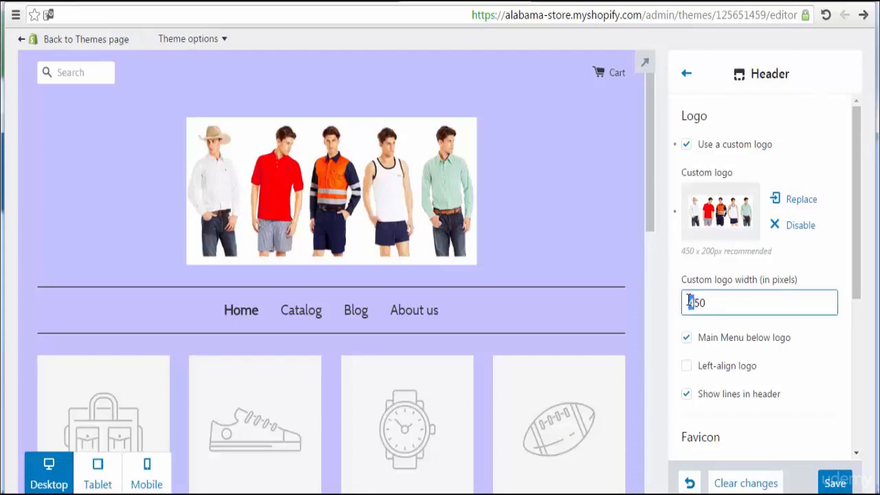
pyautogui.write('6')
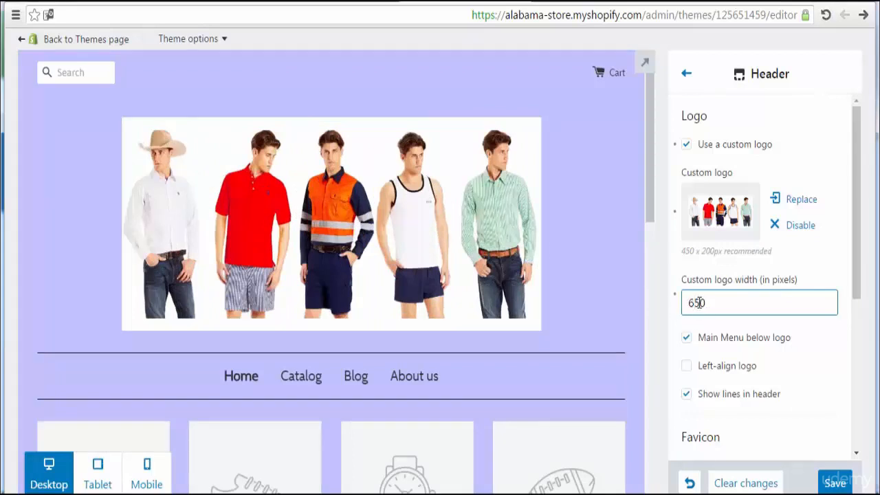
pyautogui.moveTo(859, 252); pyautogui.dragTo(859, 279)
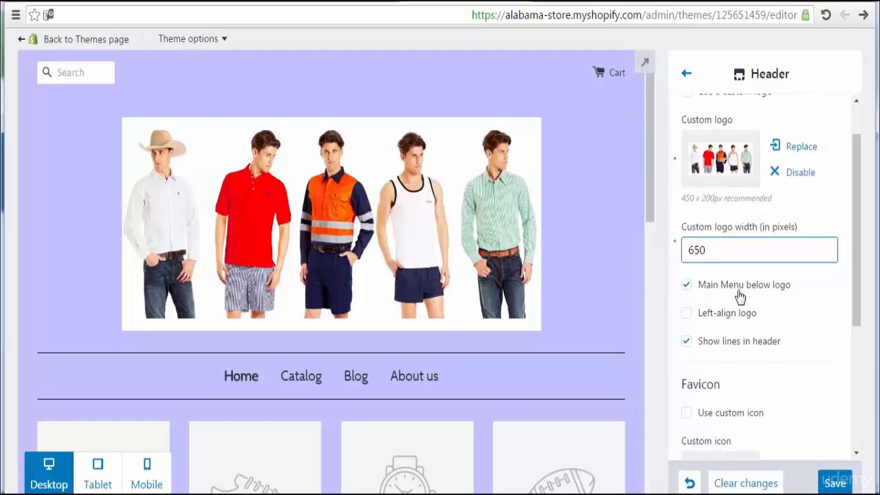
# Step: Toggle Left-align logo on and off, then untick Main Menu below logo and Show lines in header
pyautogui.click(686, 320)
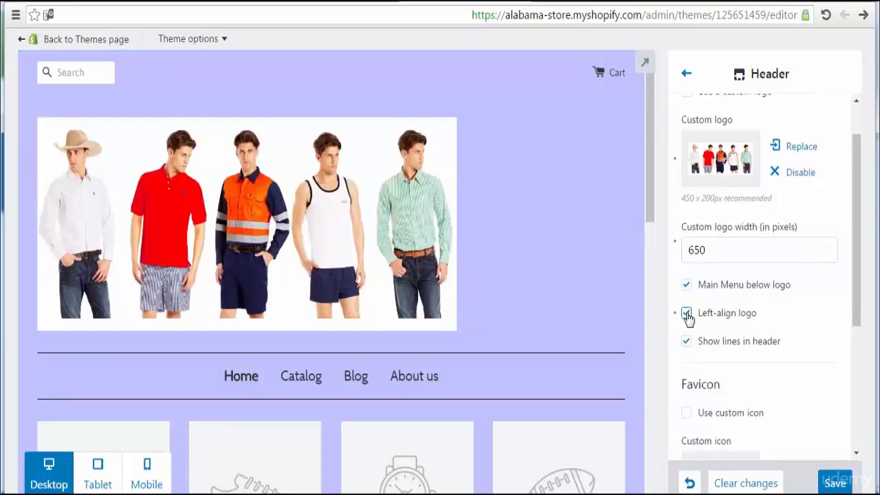
pyautogui.click(687, 316)
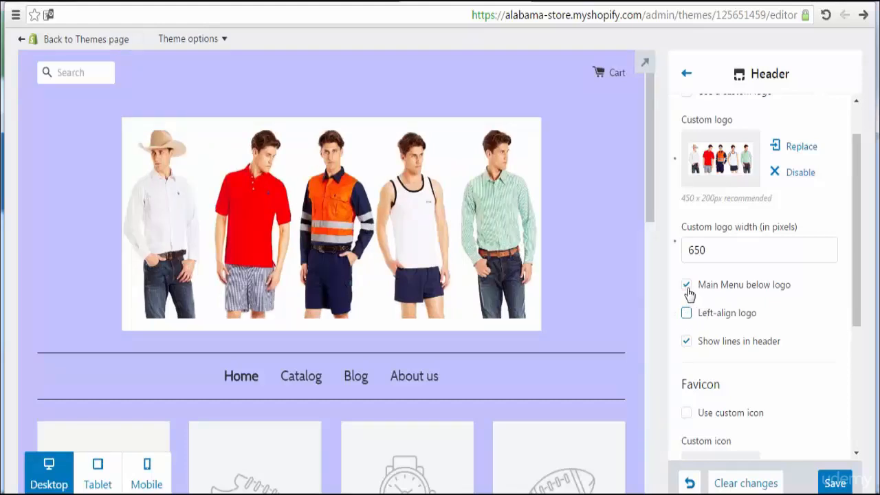
pyautogui.click(687, 288)
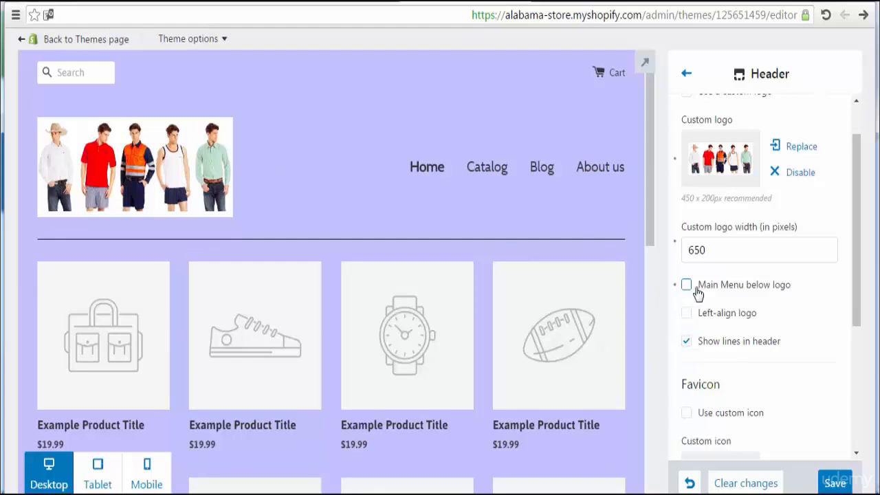
pyautogui.click(687, 347)
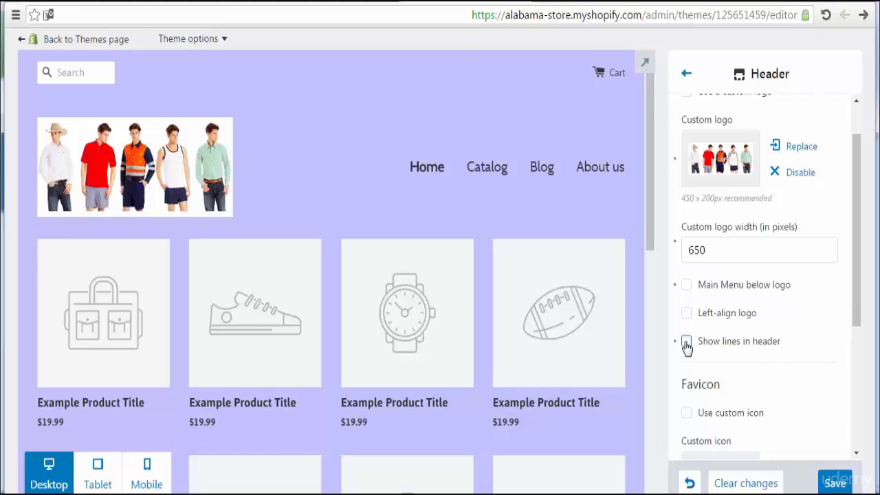
# Step: Set the logo width back to 450 and re-tick Main Menu below logo and Show lines in header
pyautogui.click(696, 249)
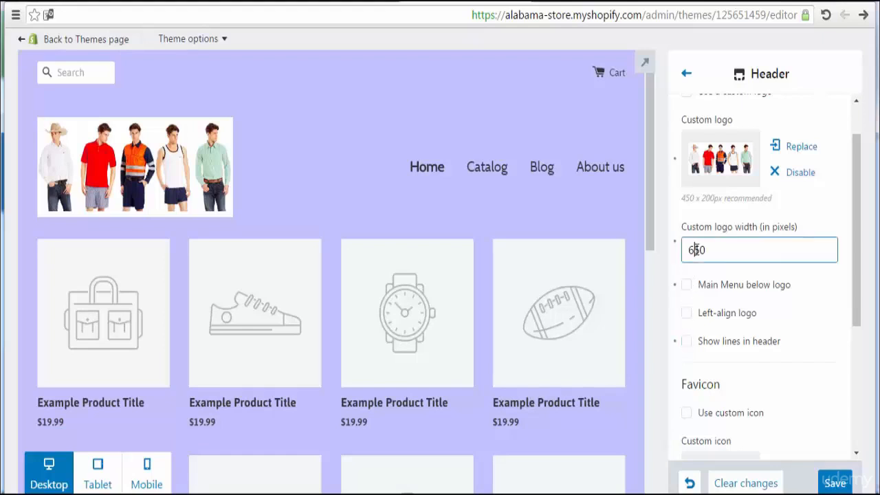
pyautogui.moveTo(695, 250); pyautogui.dragTo(690, 251)
pyautogui.write('4')
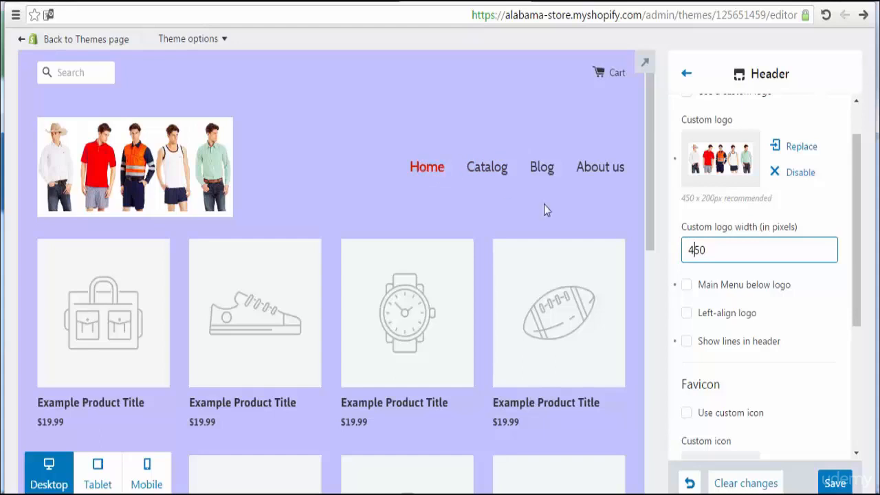
pyautogui.click(687, 286)
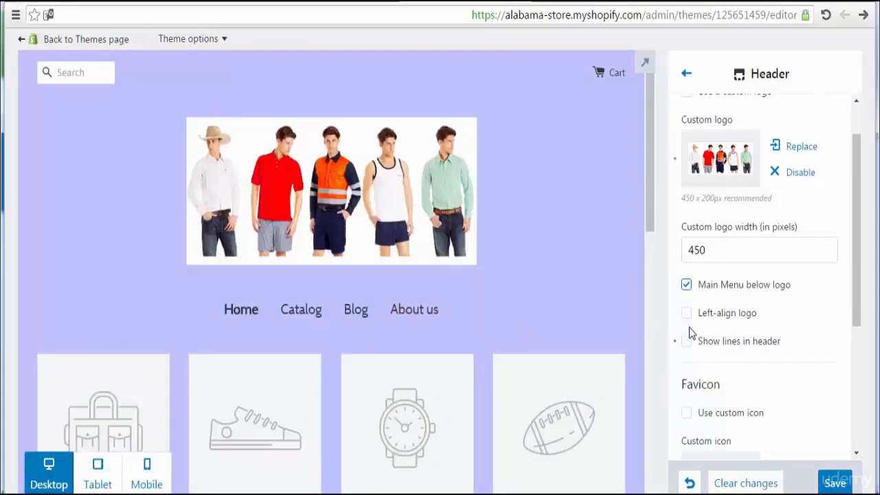
pyautogui.click(689, 344)
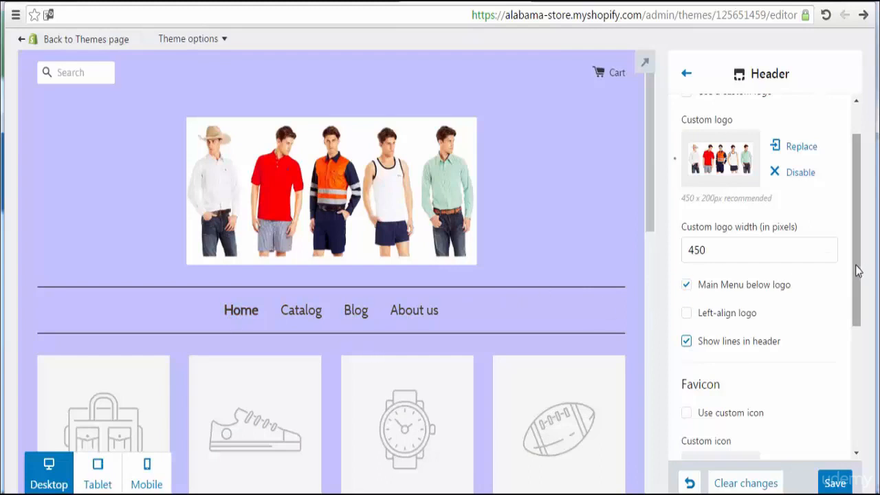
pyautogui.moveTo(857, 271); pyautogui.dragTo(859, 363)
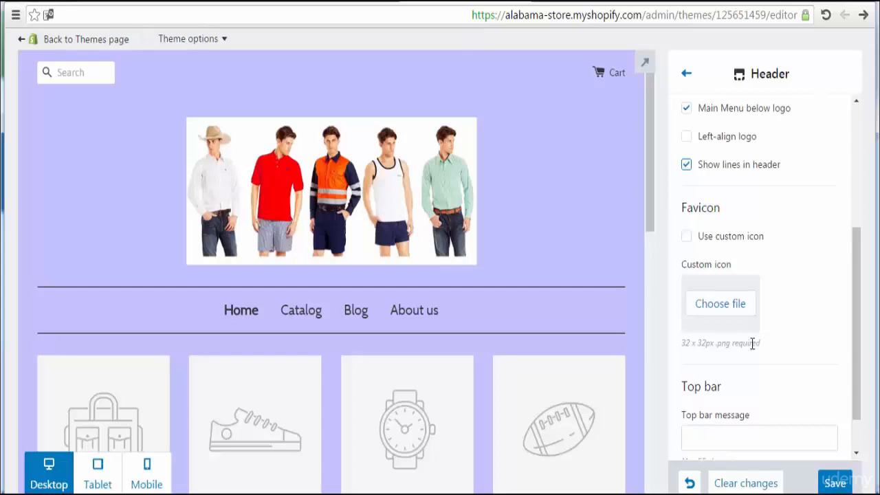
# Step: Upload Best-Seller-Logo-1 from Desktop > phones products as the favicon image
pyautogui.click(724, 303)
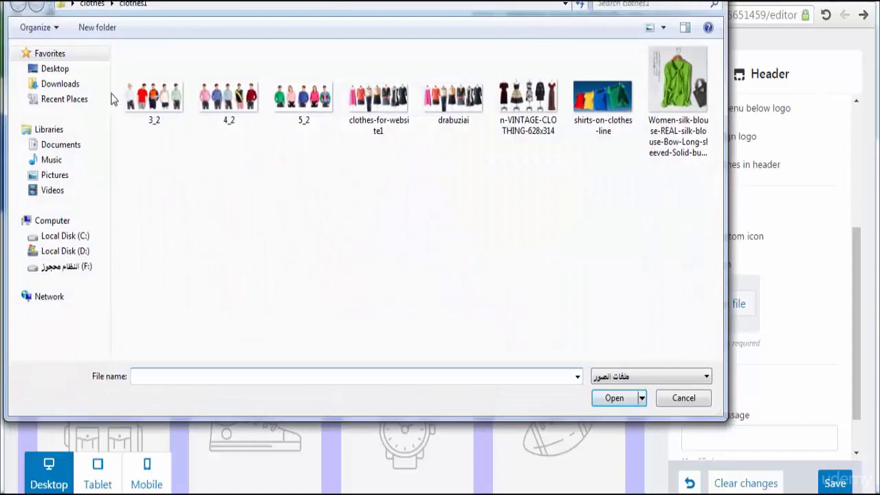
pyautogui.click(66, 70)
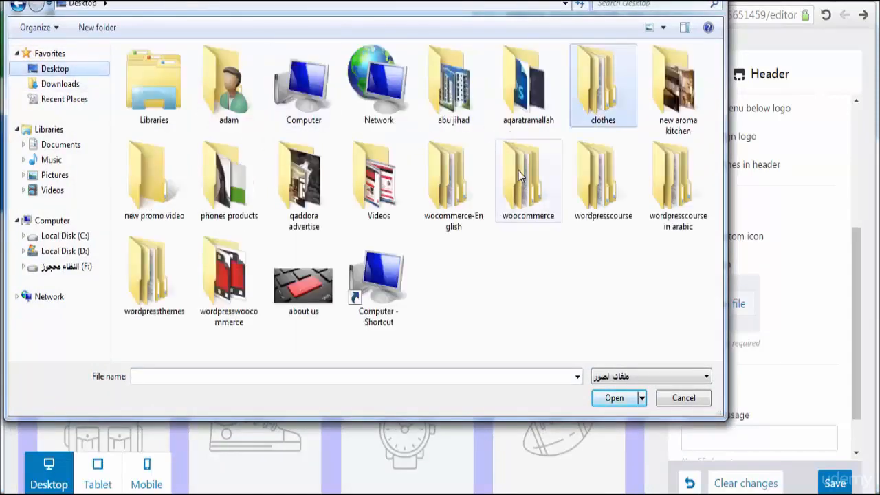
pyautogui.doubleClick(249, 189)
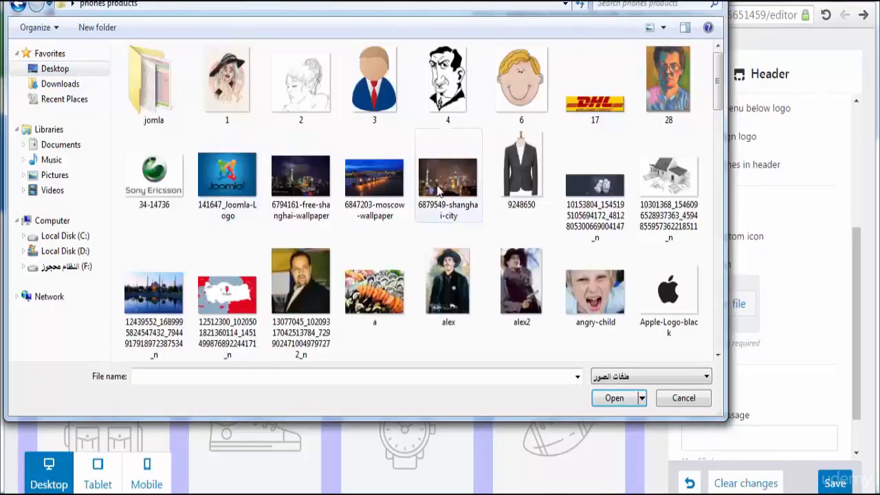
pyautogui.moveTo(716, 103); pyautogui.dragTo(717, 142)
pyautogui.click(446, 208)
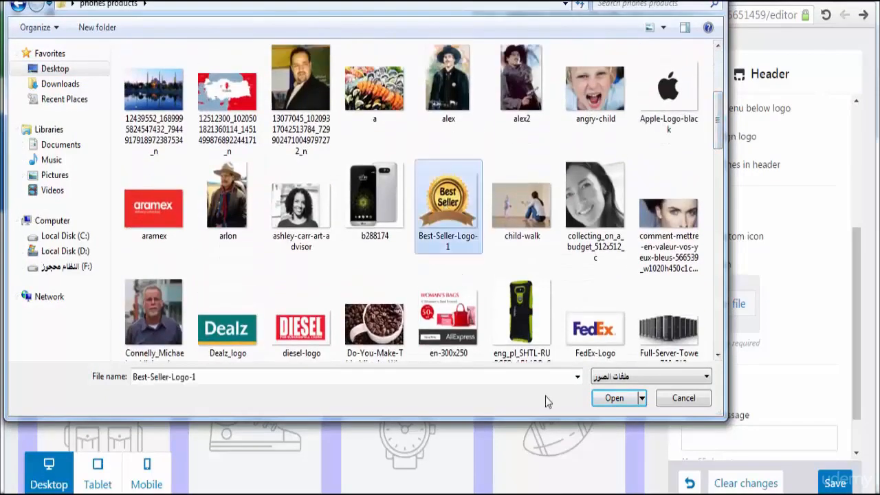
pyautogui.click(614, 399)
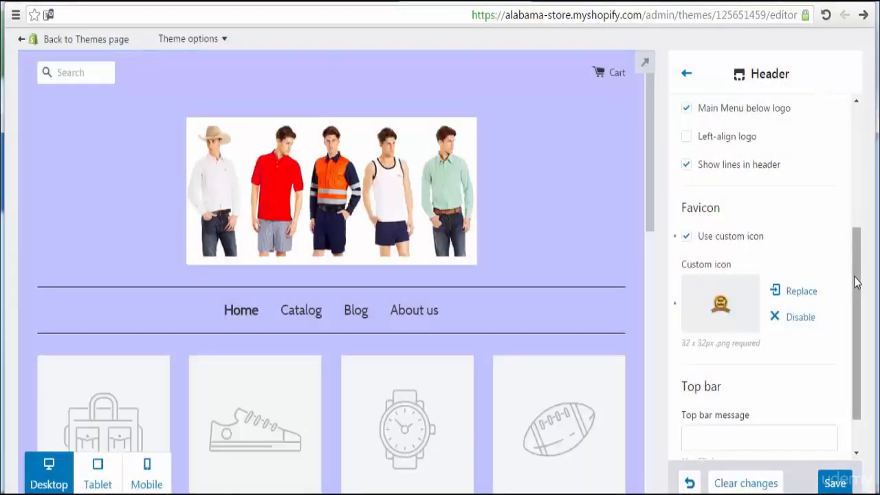
pyautogui.scroll(-2, 860, 325)
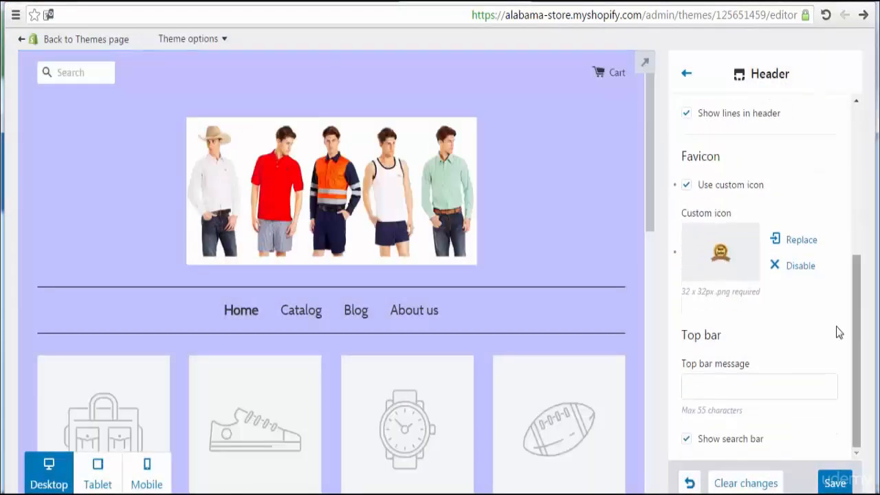
# Step: Enter 'Welcome To Alabama Store' as the top bar message, then turn Show search bar off and back on
pyautogui.click(733, 387)
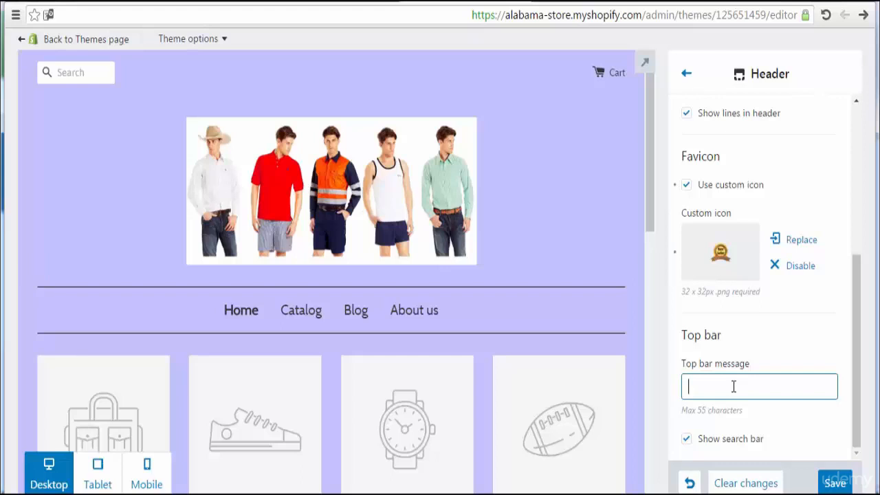
pyautogui.write('Wel')
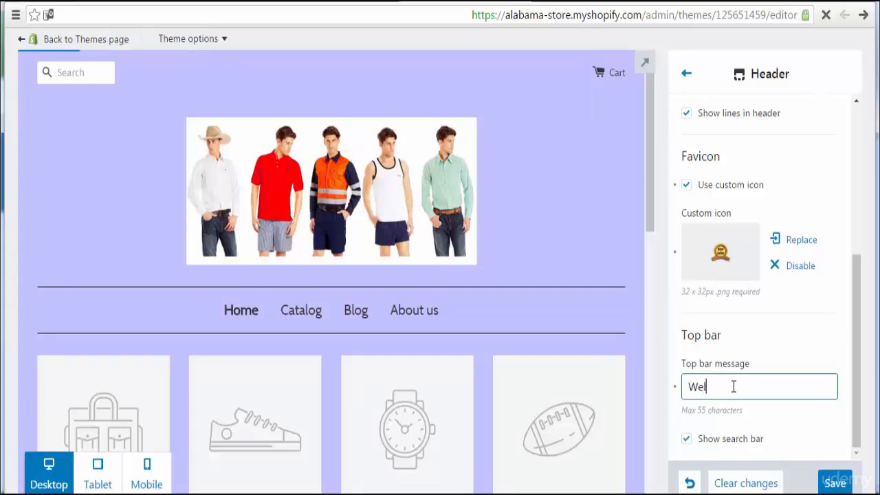
pyautogui.write('come')
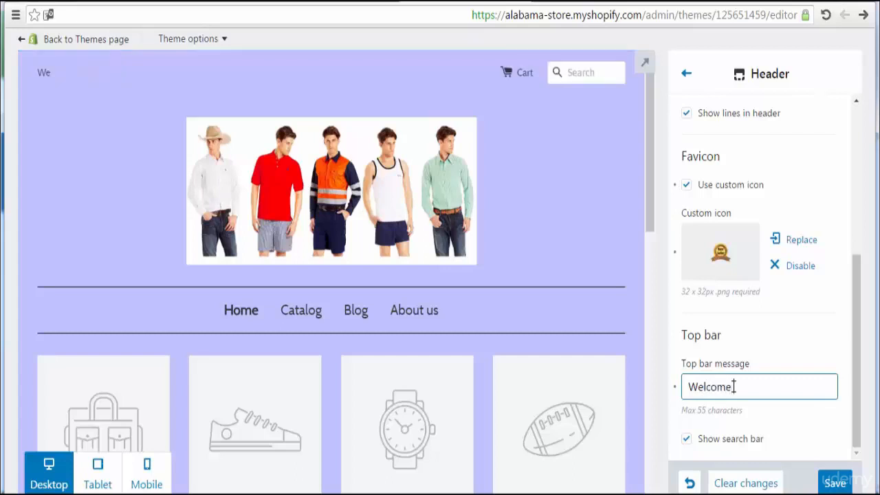
pyautogui.write(' To Alabama')
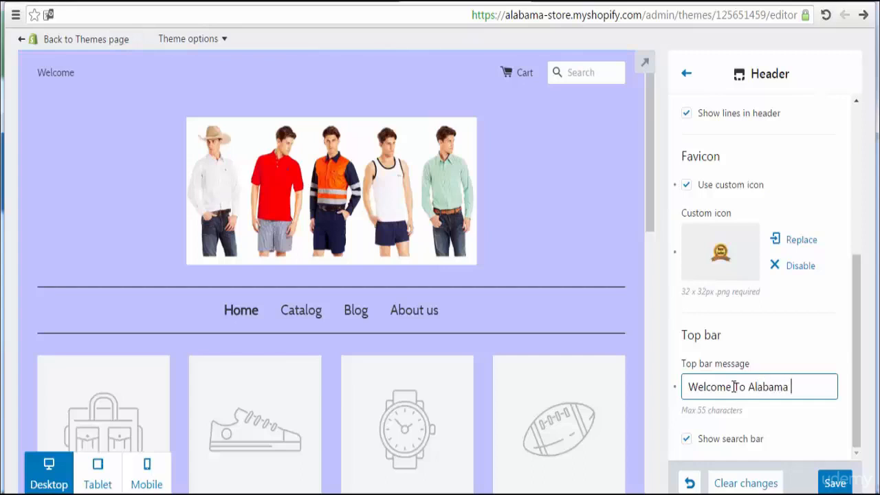
pyautogui.write(' Store')
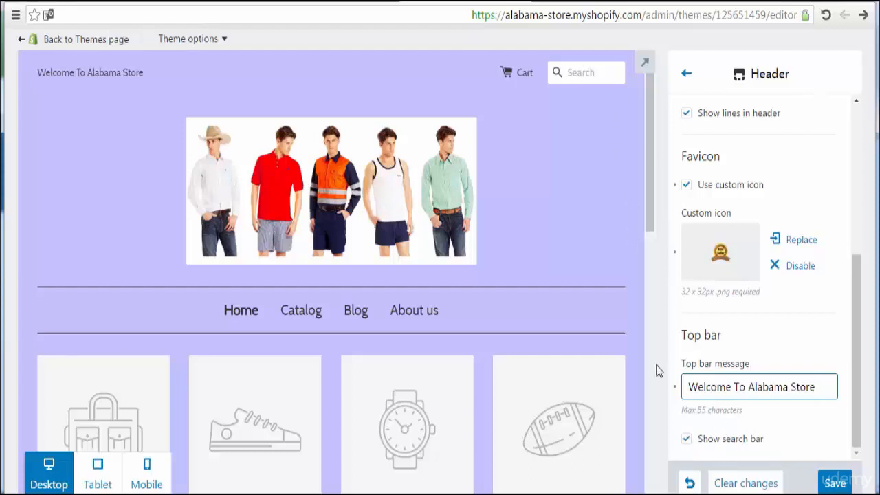
pyautogui.click(686, 444)
pyautogui.click(687, 443)
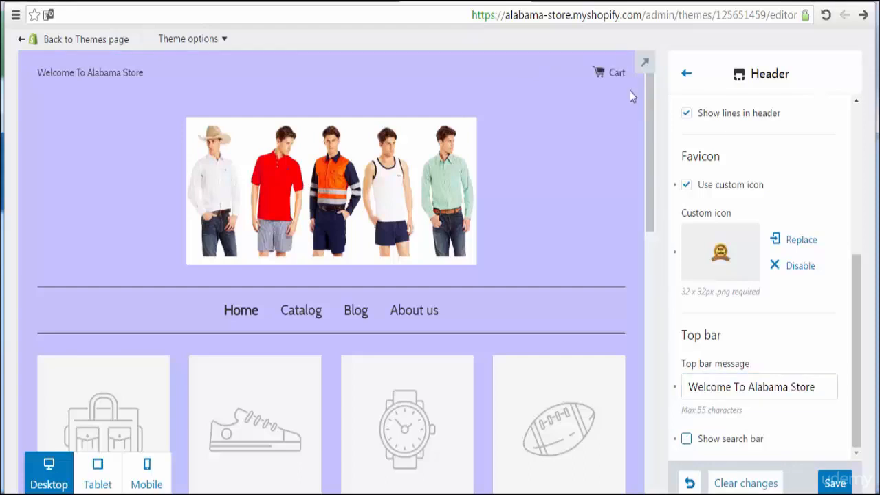
pyautogui.click(687, 441)
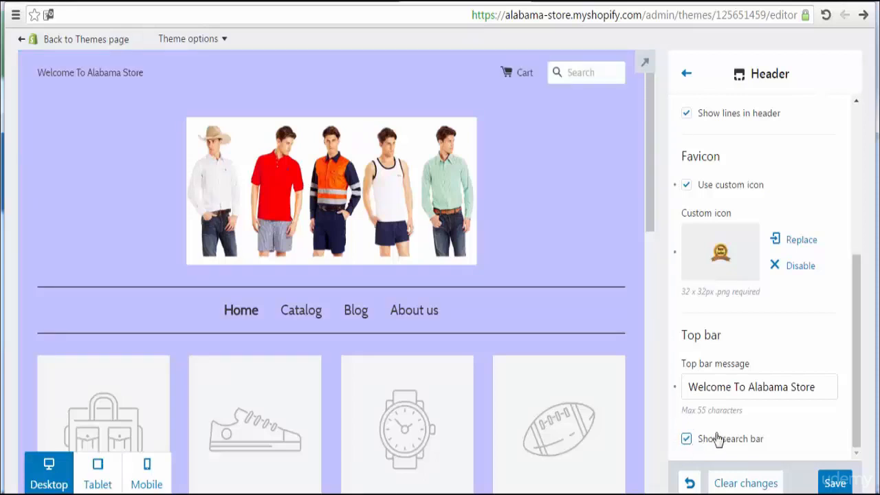
# Step: Save the header changes, reload the storefront to check them, and return to the theme editor
pyautogui.click(835, 485)
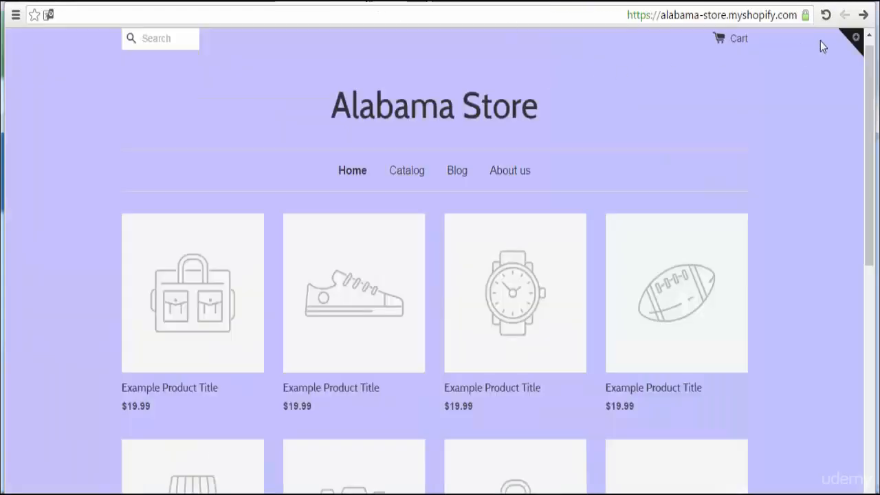
pyautogui.click(827, 18)
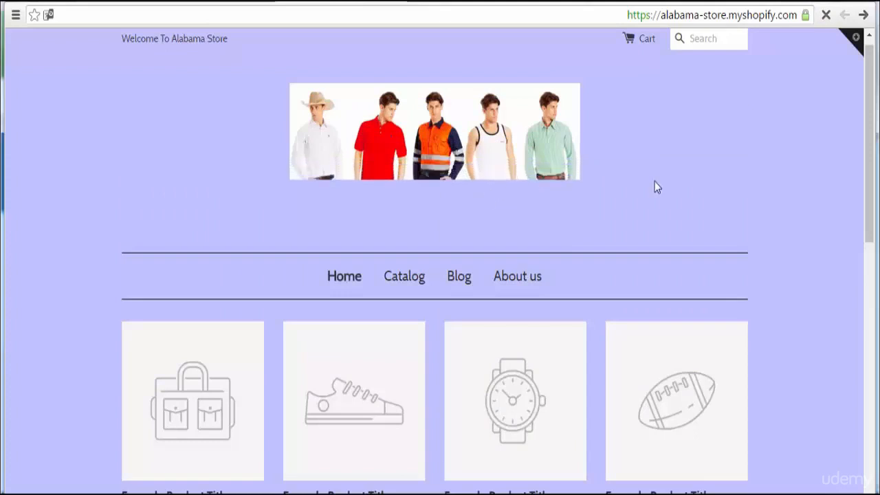
pyautogui.moveTo(870, 139); pyautogui.dragTo(870, 149)
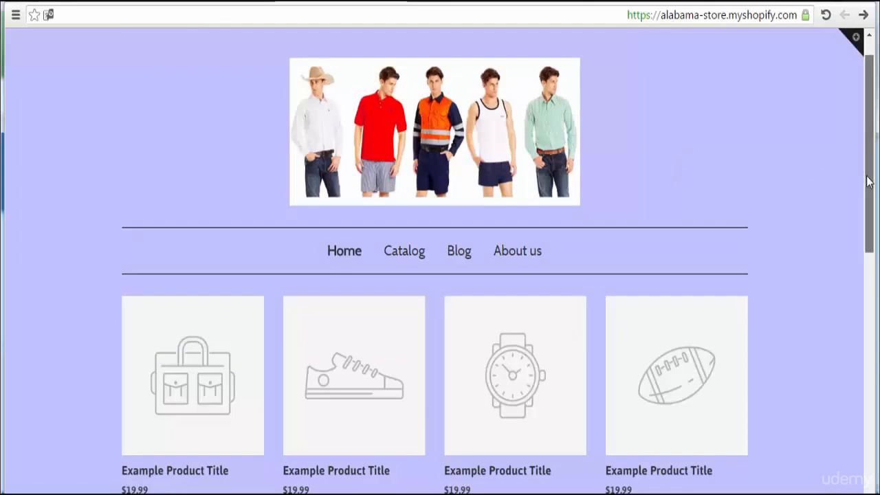
pyautogui.moveTo(870, 179); pyautogui.dragTo(870, 125)
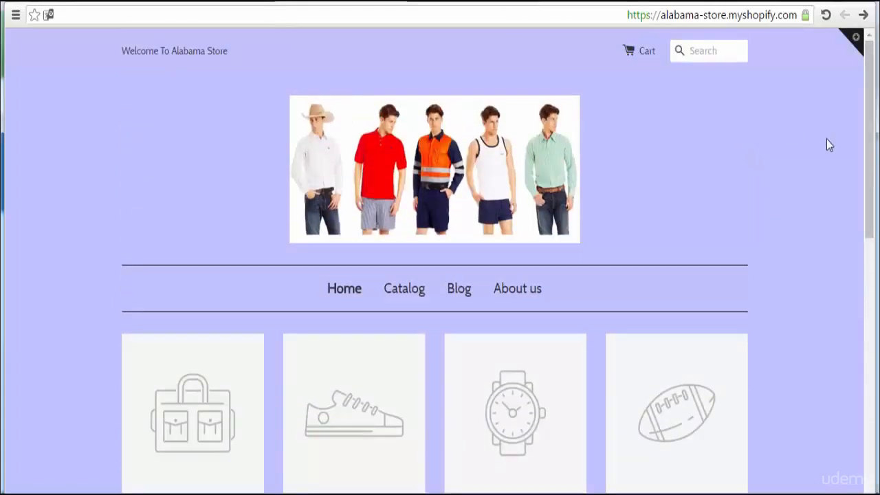
pyautogui.click(490, 2)
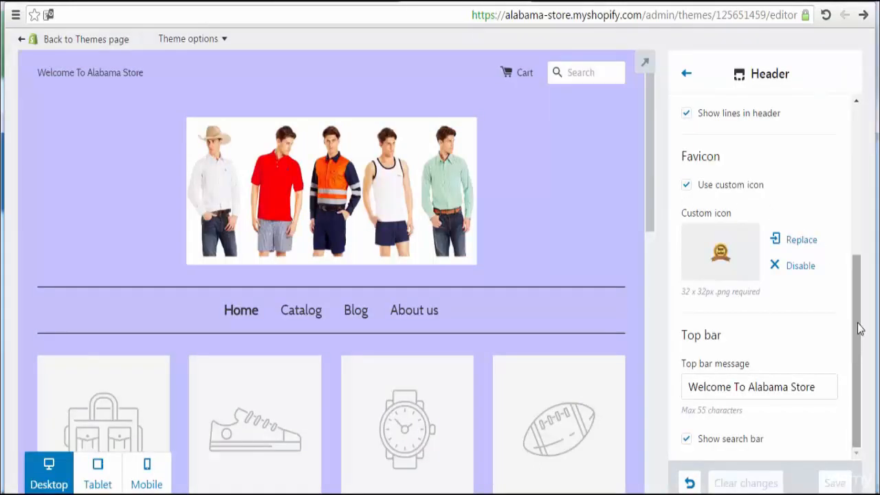
# Step: Go back to the theme section list and open the Footer settings
pyautogui.moveTo(859, 330); pyautogui.dragTo(863, 176)
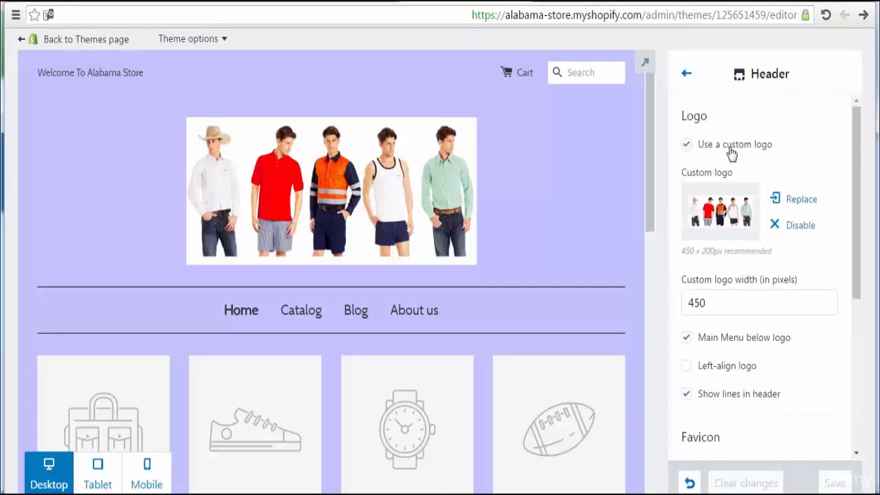
pyautogui.click(687, 75)
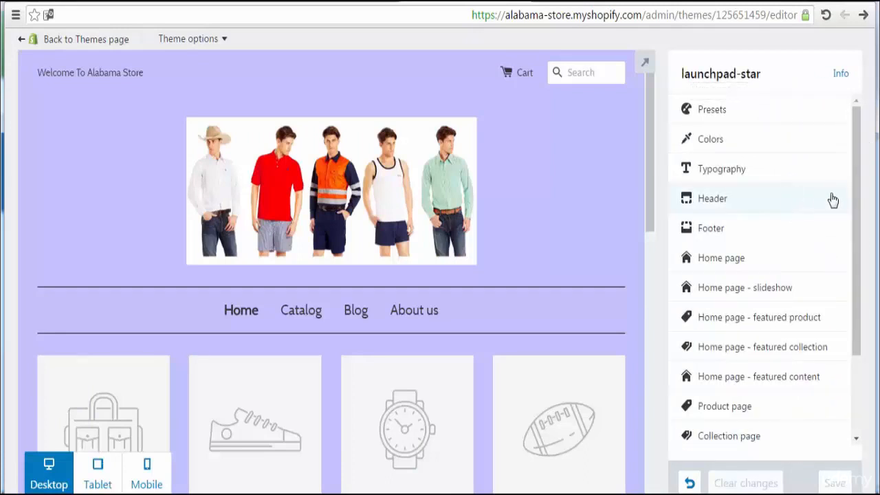
pyautogui.moveTo(858, 200); pyautogui.dragTo(857, 224)
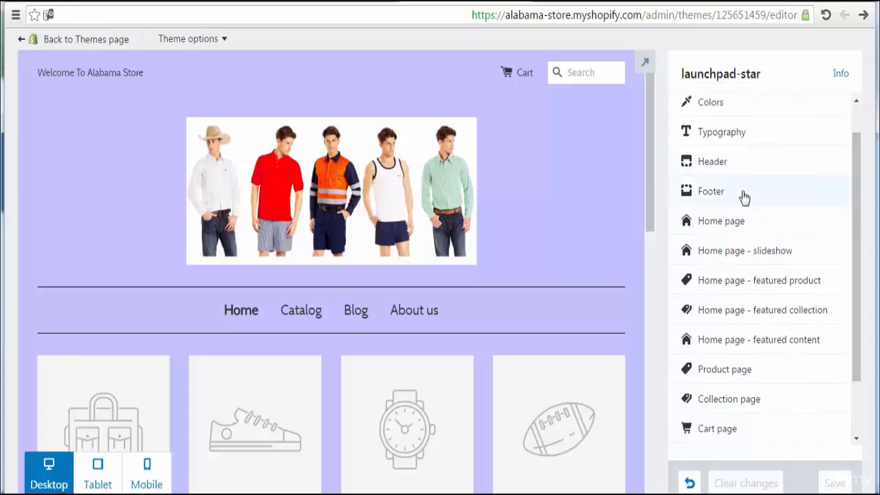
pyautogui.click(739, 191)
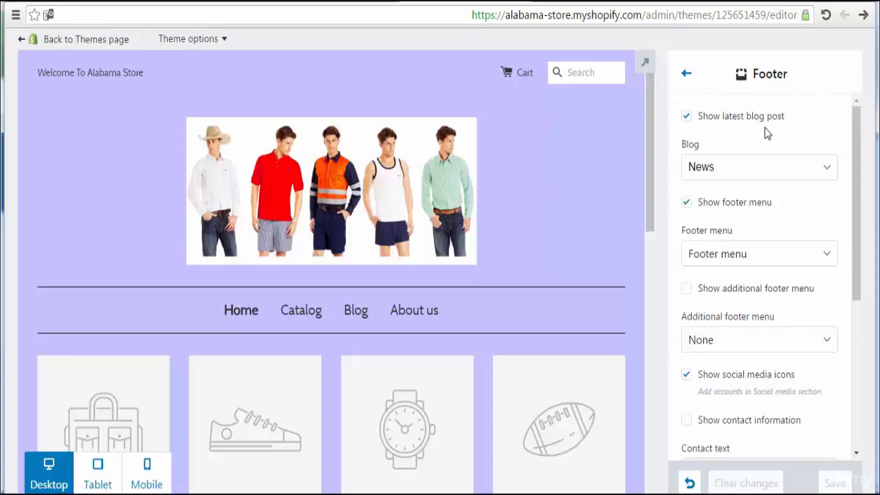
# Step: Review the footer options, keeping blog News, Footer menu, and the additional menu off and set to None
pyautogui.click(753, 167)
pyautogui.click(753, 168)
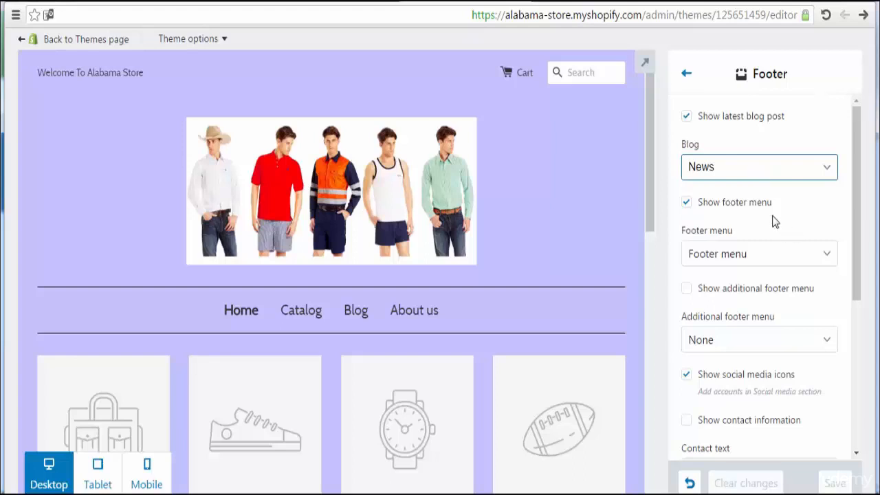
pyautogui.click(780, 256)
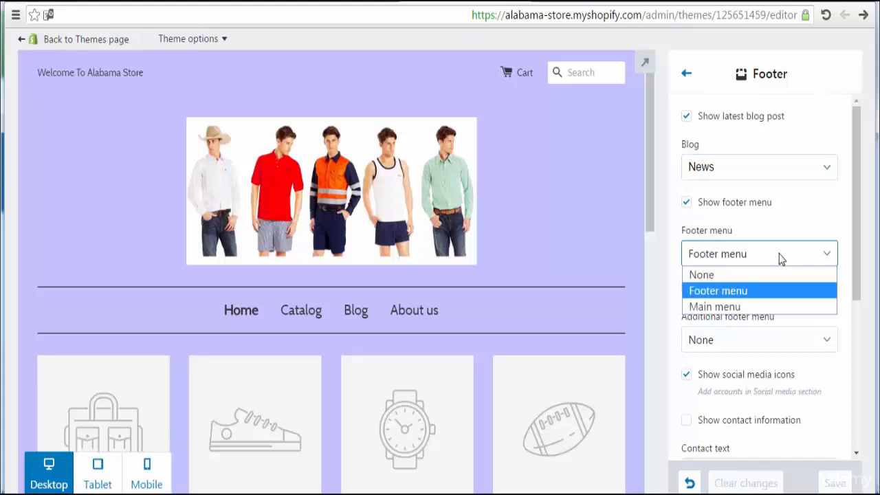
pyautogui.click(779, 254)
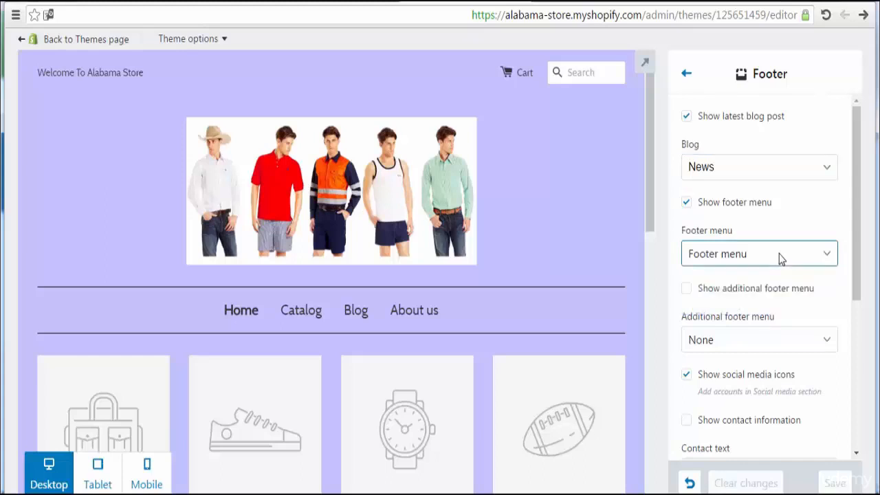
pyautogui.moveTo(859, 262); pyautogui.dragTo(859, 291)
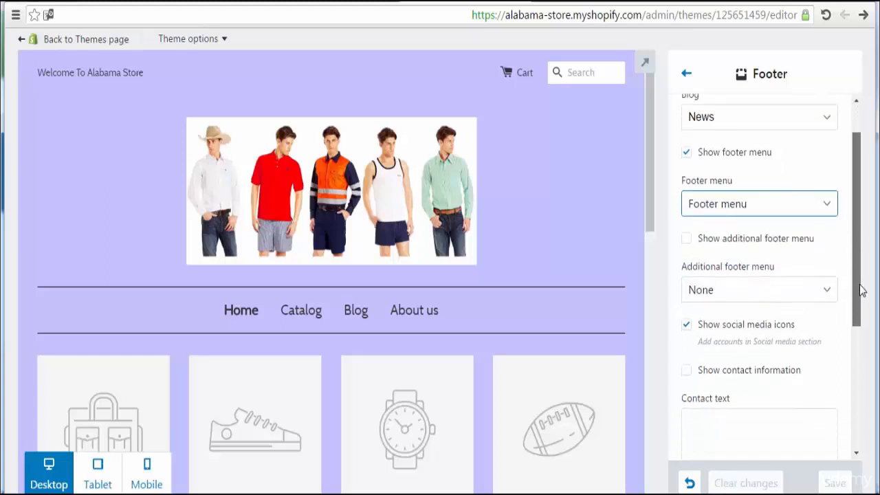
pyautogui.click(687, 239)
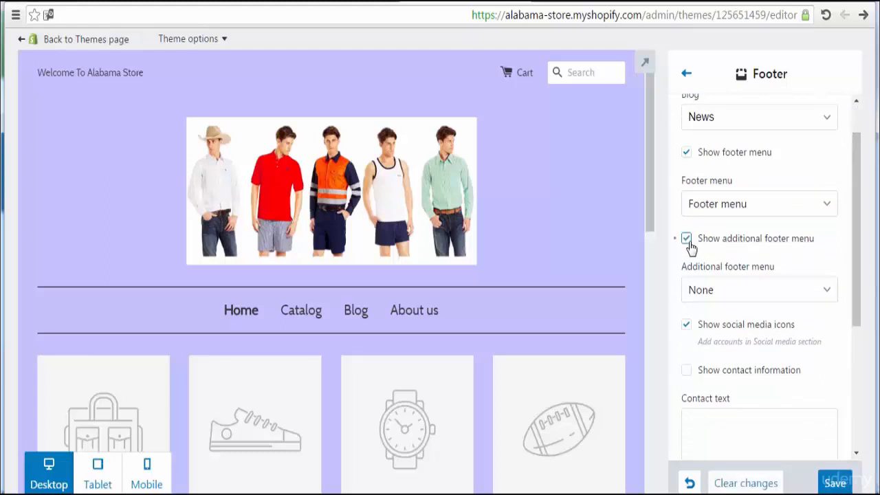
pyautogui.click(689, 241)
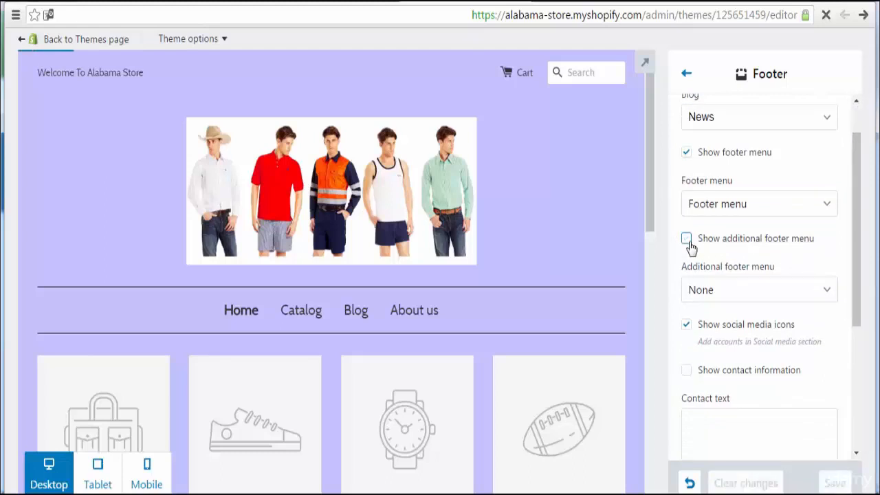
pyautogui.click(735, 288)
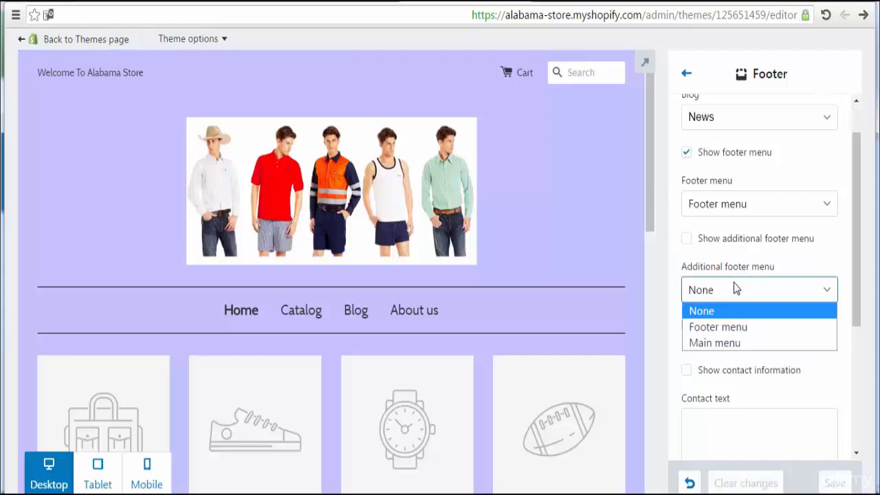
pyautogui.click(735, 289)
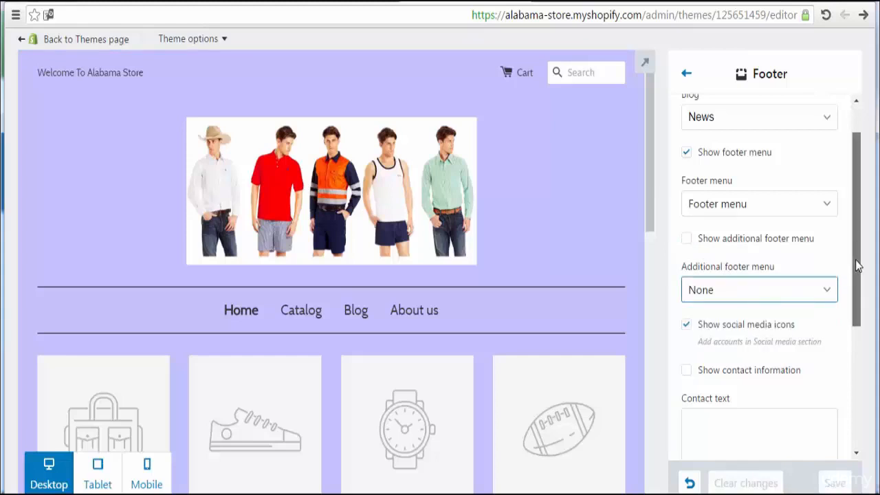
# Step: Scroll the preview down to the footer's Latest News, Quick Links and Follow Us columns
pyautogui.moveTo(859, 251); pyautogui.dragTo(861, 309)
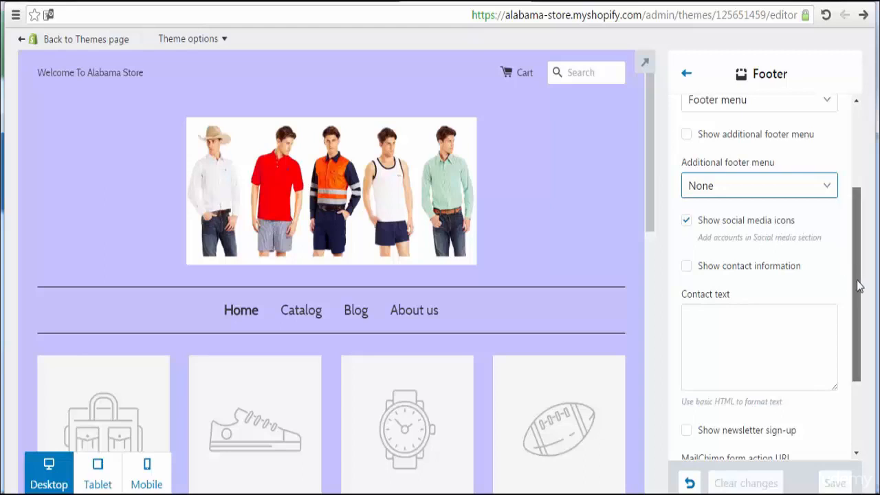
pyautogui.moveTo(858, 286); pyautogui.dragTo(860, 317)
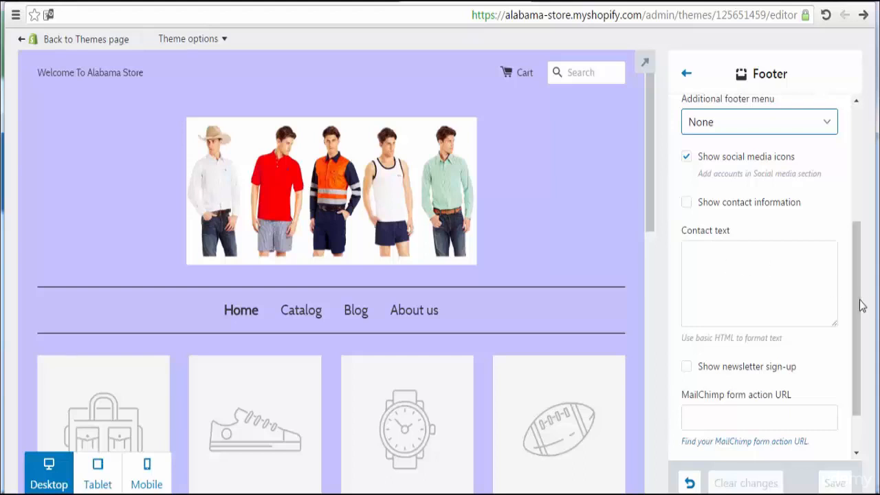
pyautogui.moveTo(855, 306); pyautogui.dragTo(855, 344)
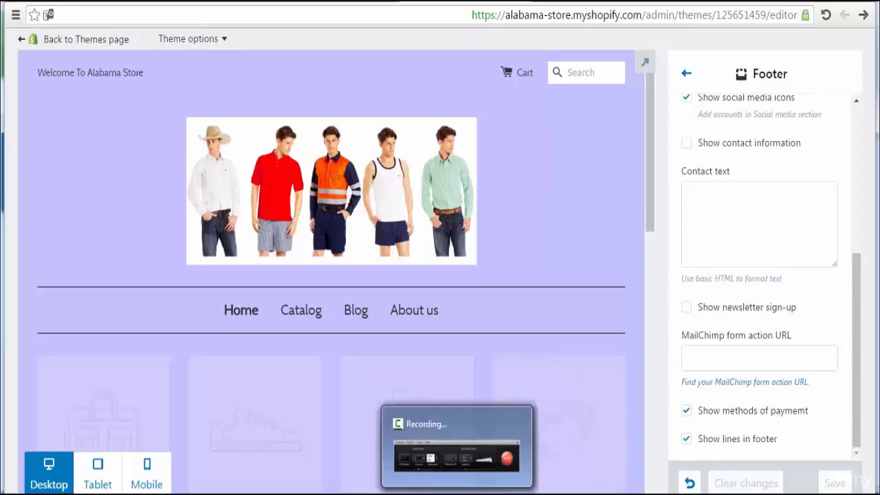
pyautogui.click(461, 494)
pyautogui.click(819, 437)
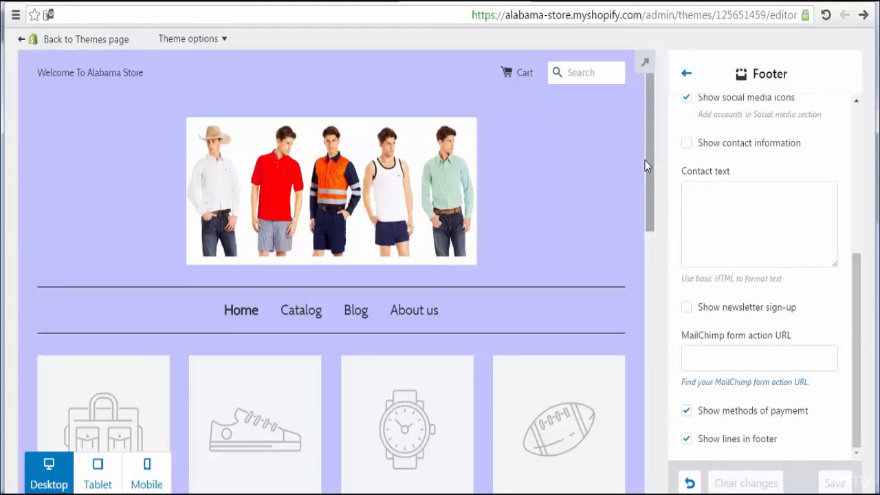
pyautogui.moveTo(649, 166); pyautogui.dragTo(652, 431)
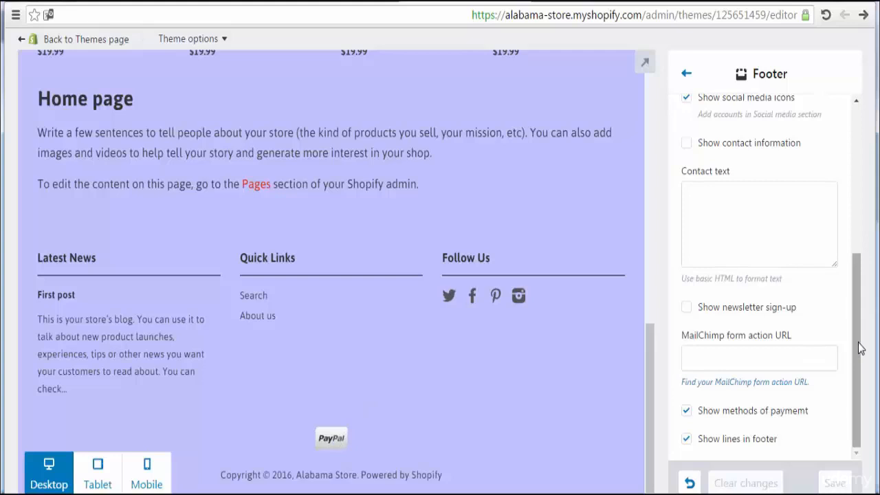
pyautogui.moveTo(860, 348); pyautogui.dragTo(859, 172)
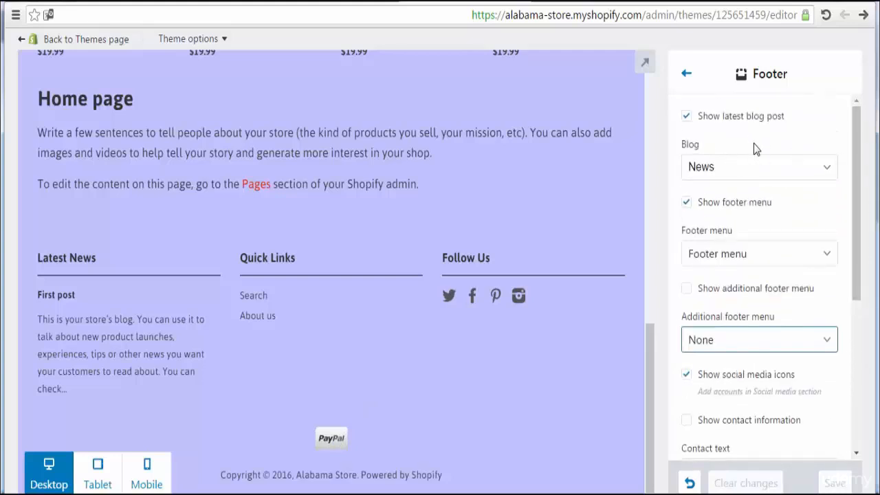
pyautogui.click(688, 121)
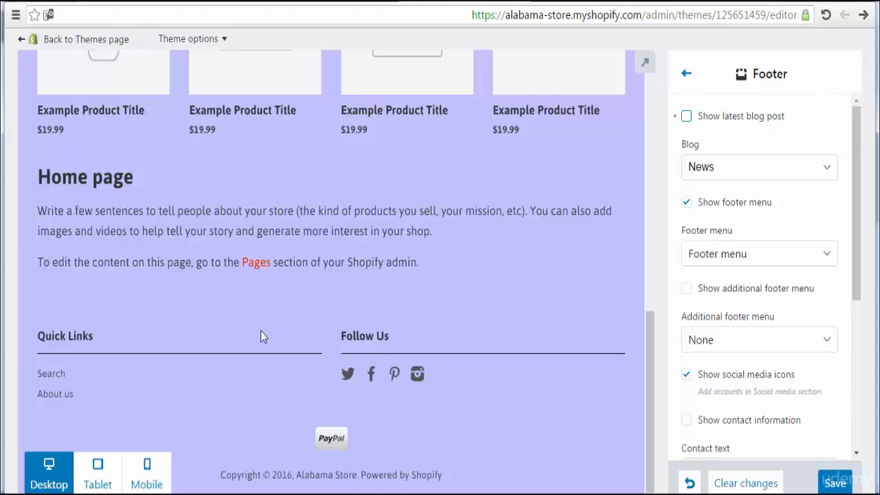
pyautogui.click(687, 116)
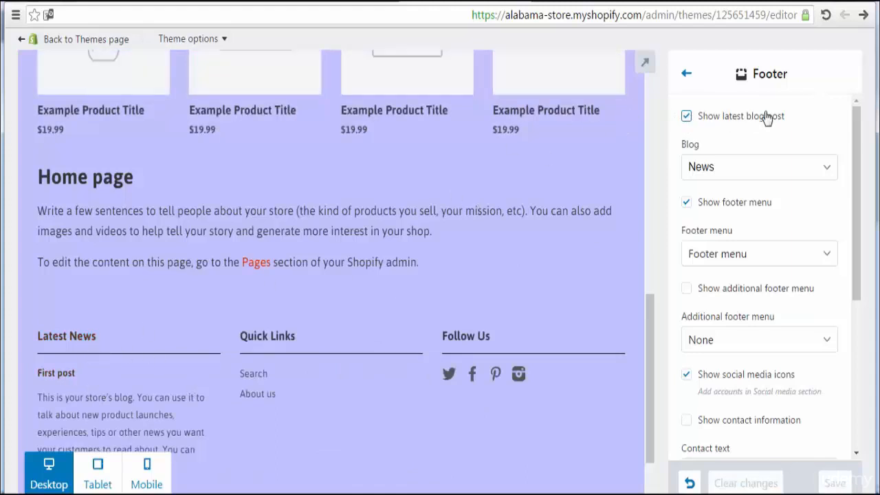
pyautogui.click(746, 182)
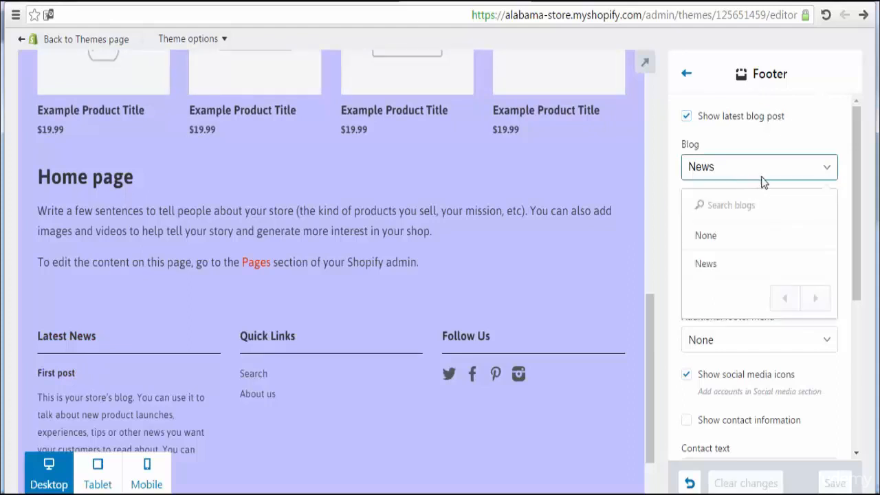
pyautogui.click(776, 243)
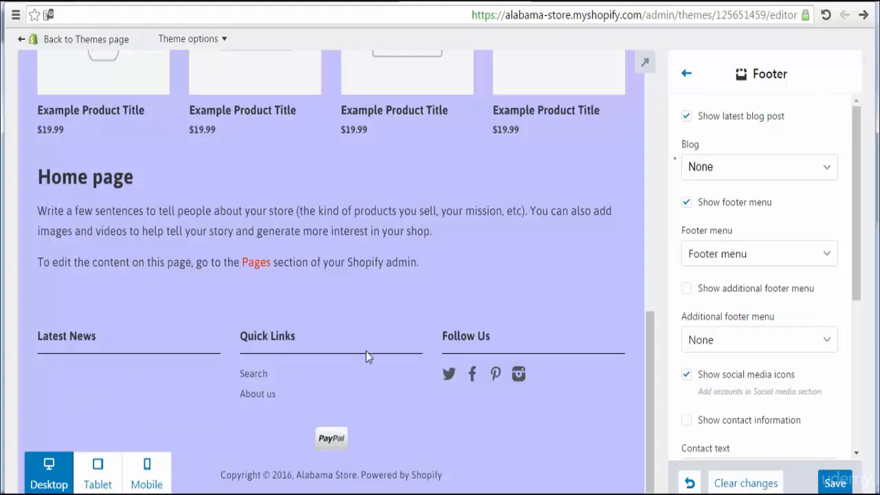
pyautogui.click(720, 171)
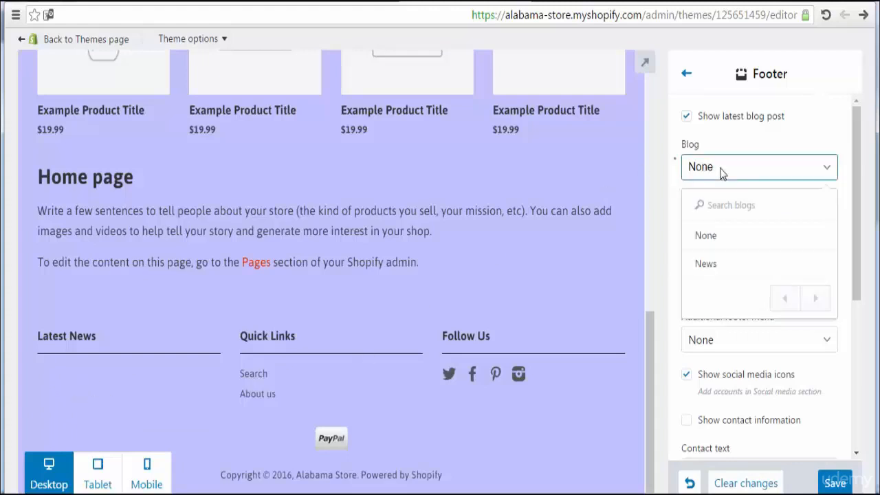
pyautogui.click(757, 266)
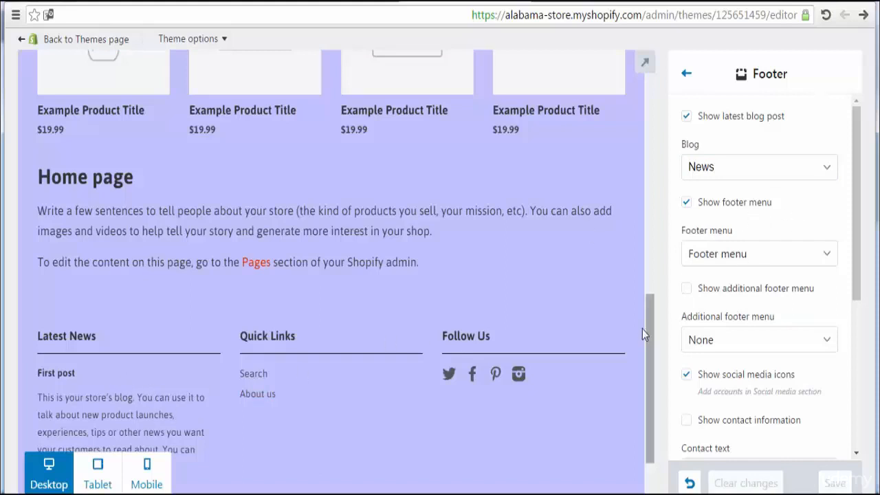
# Step: Set the footer menu to Main menu and save the footer settings
pyautogui.moveTo(647, 338); pyautogui.dragTo(653, 446)
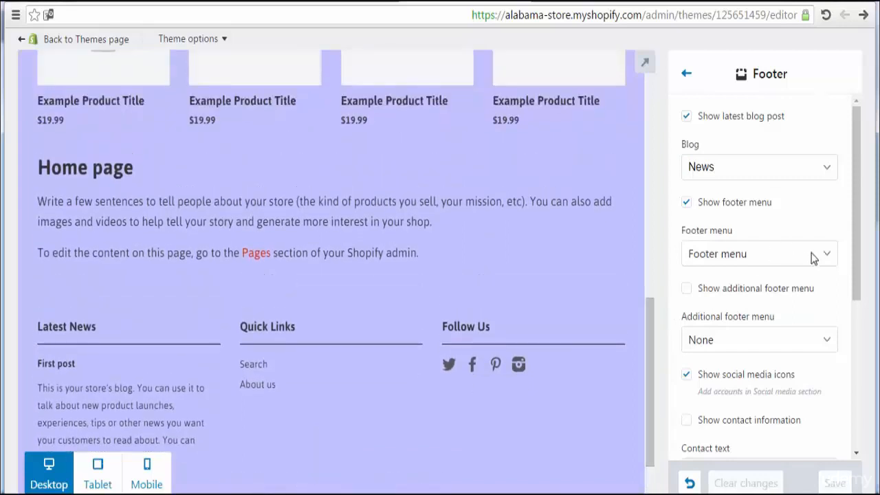
pyautogui.click(814, 257)
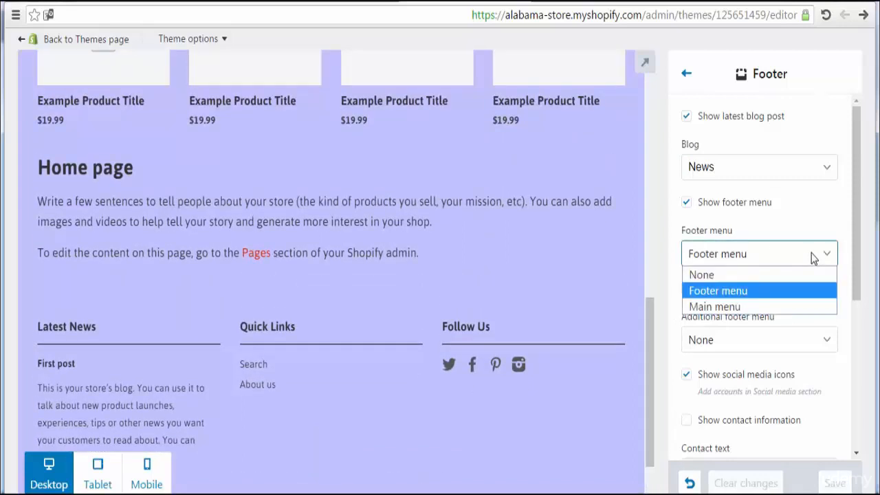
pyautogui.click(779, 305)
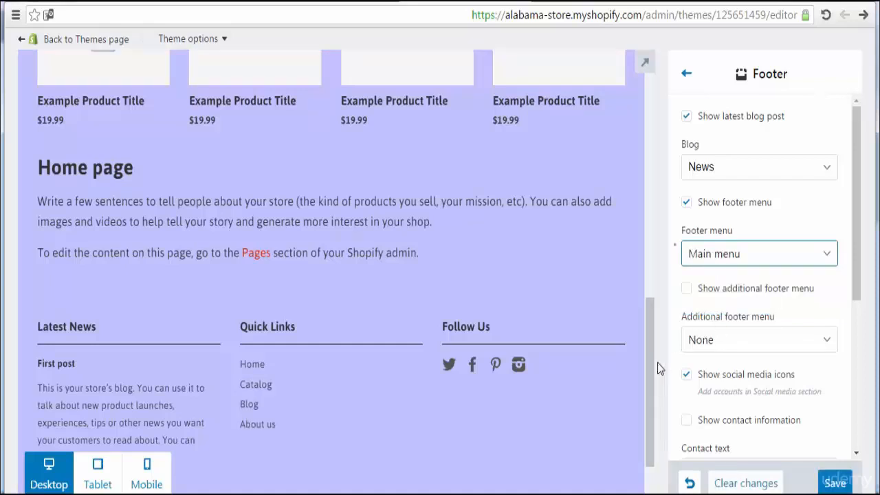
pyautogui.moveTo(648, 355)
pyautogui.mouseDown()
pyautogui.moveTo(655, 433)
pyautogui.moveTo(655, 345)
pyautogui.mouseUp()
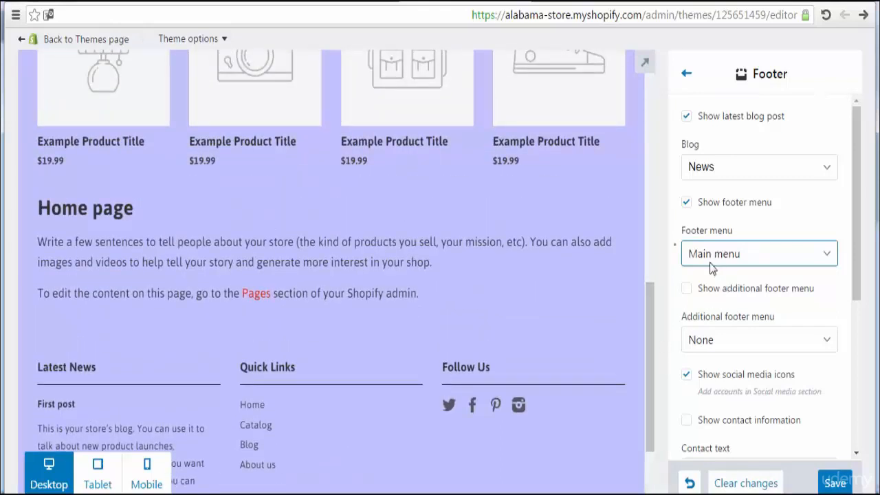
pyautogui.moveTo(649, 328); pyautogui.dragTo(661, 377)
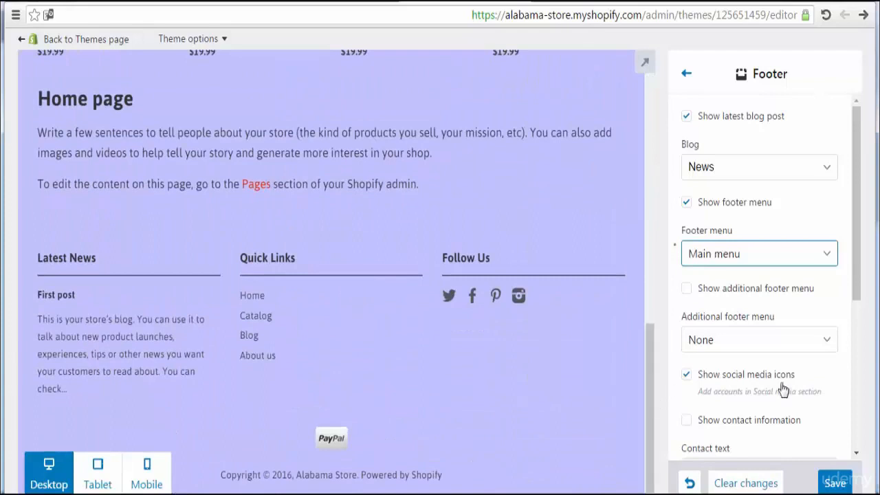
pyautogui.click(835, 484)
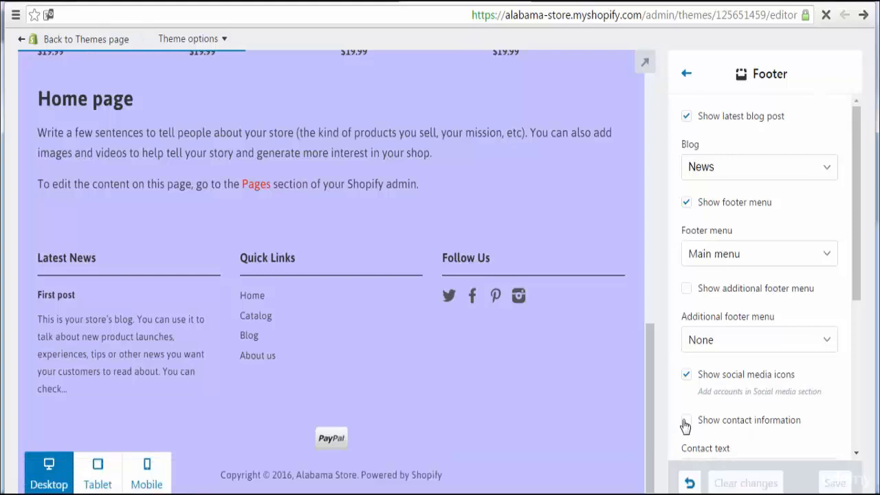
# Step: Switch the footer menu back to Footer menu so Quick Links shows Search and About us
pyautogui.scroll(1, 650, 405)
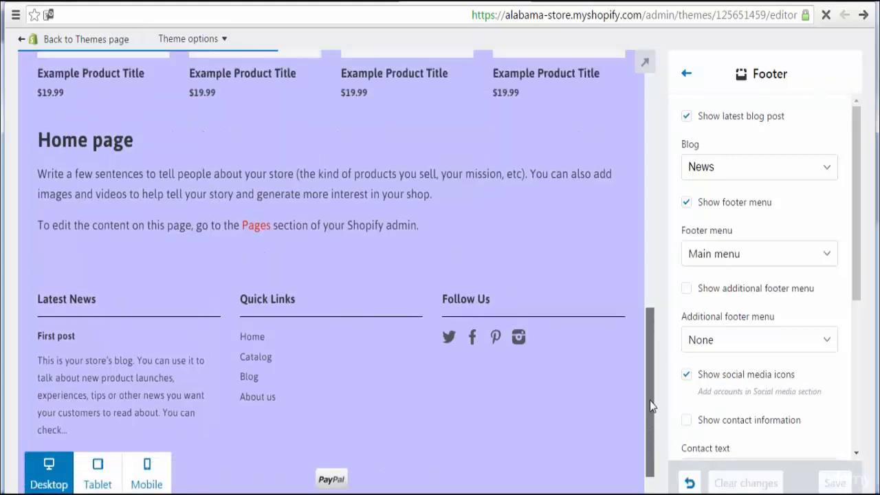
pyautogui.scroll(1, 650, 392)
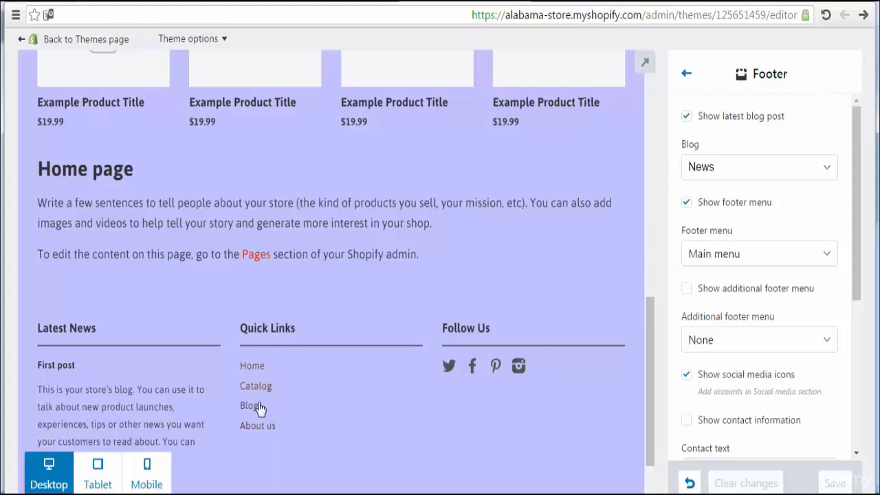
pyautogui.click(769, 253)
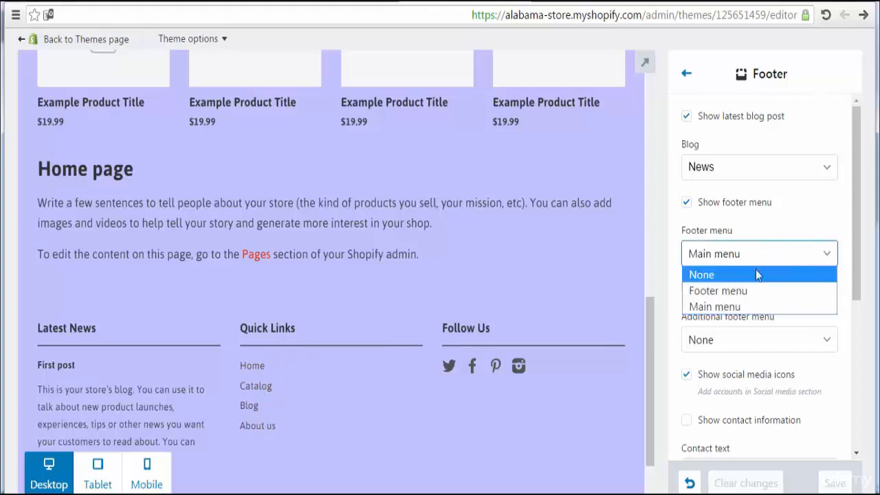
pyautogui.click(750, 291)
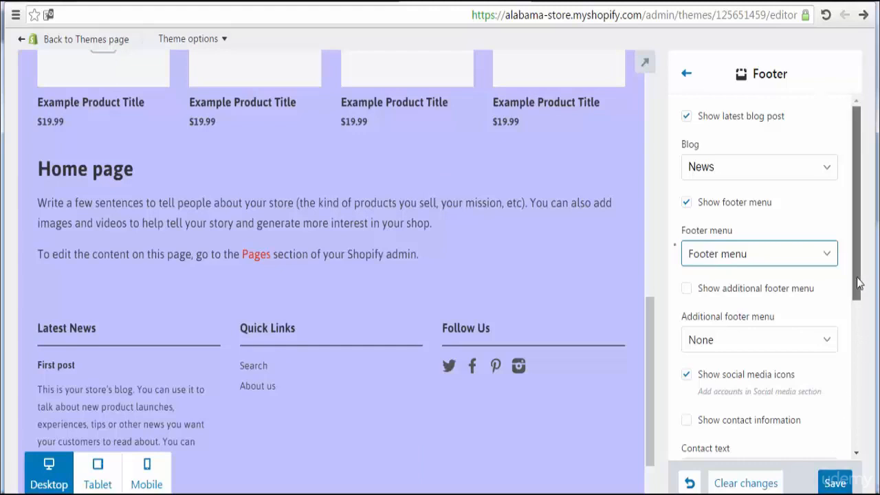
pyautogui.moveTo(859, 282); pyautogui.dragTo(866, 328)
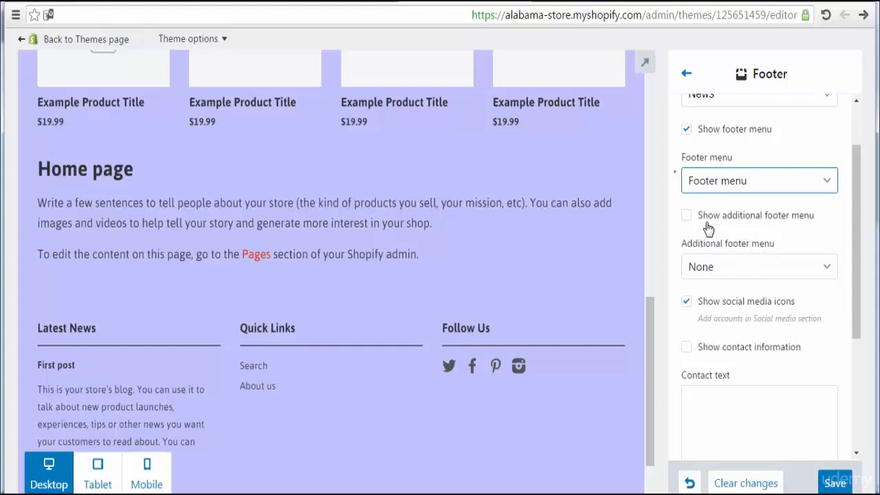
# Step: Turn on Show additional footer menu and set the additional footer menu to Main menu
pyautogui.click(687, 216)
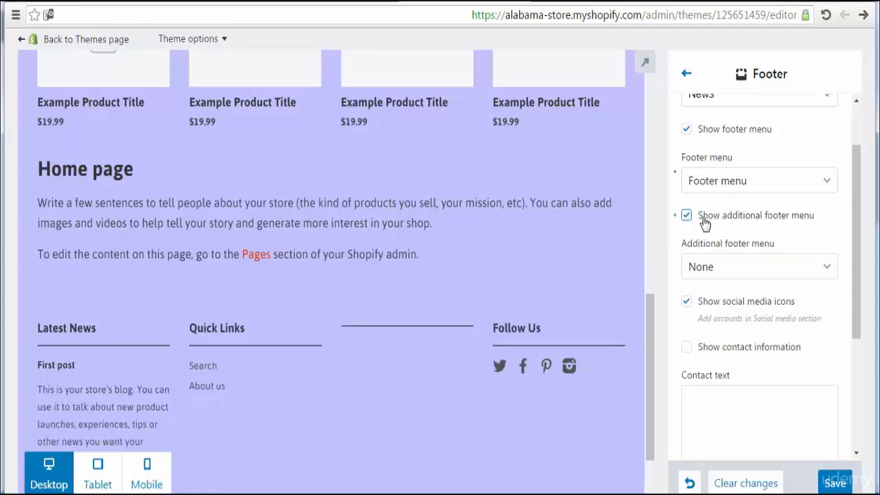
pyautogui.click(803, 266)
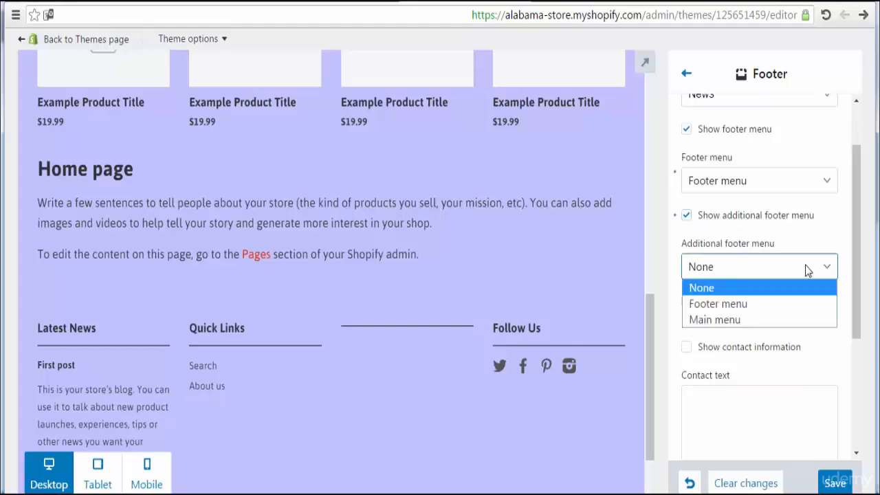
pyautogui.click(751, 319)
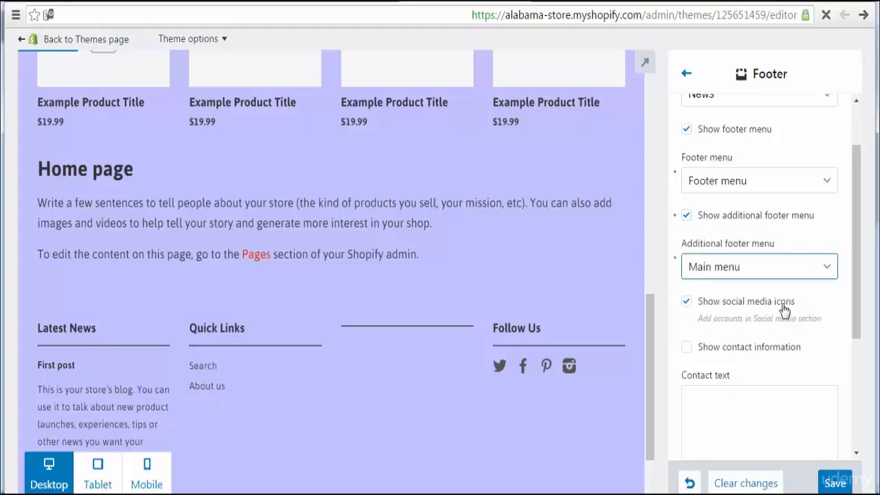
pyautogui.click(777, 278)
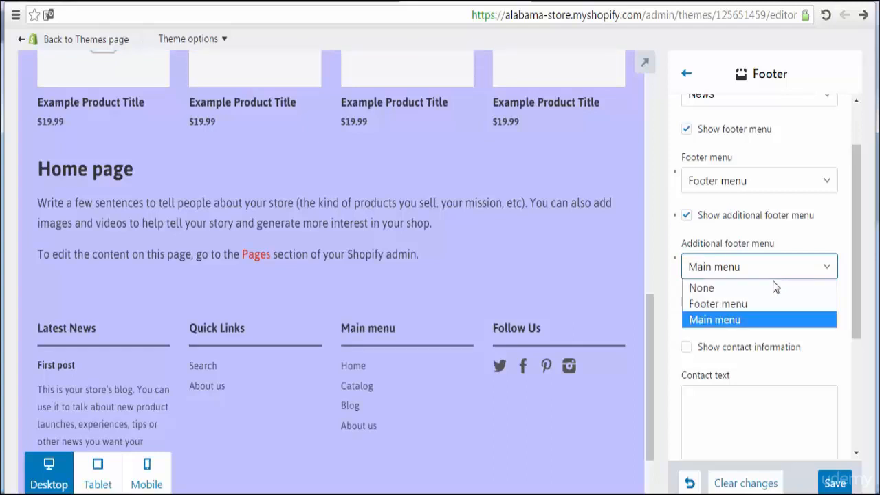
pyautogui.click(761, 323)
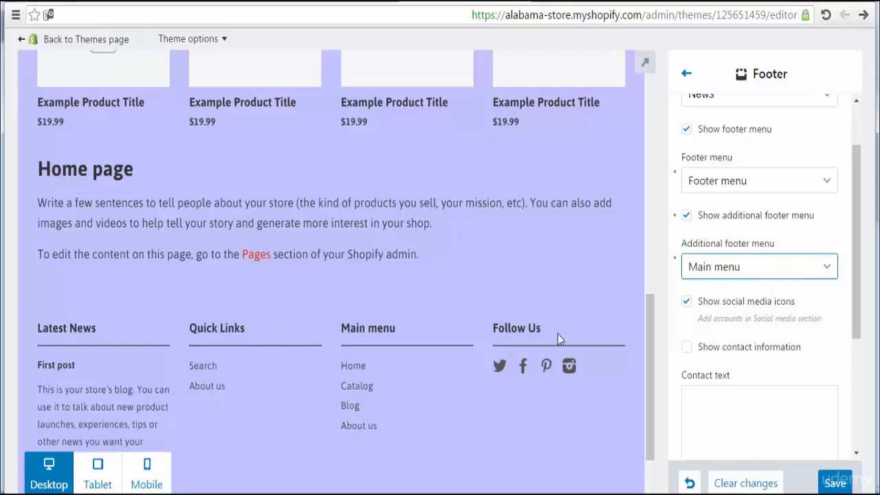
# Step: Untick Show social media icons to remove the Follow Us column
pyautogui.click(687, 302)
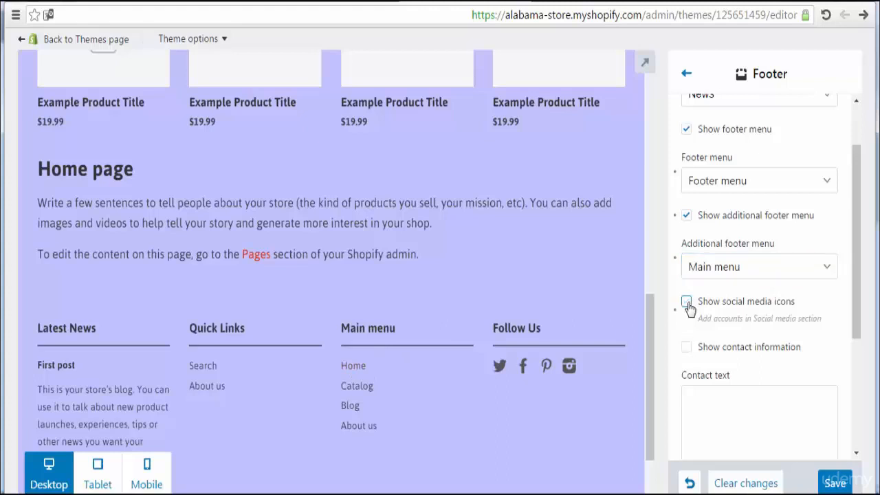
pyautogui.click(770, 271)
pyautogui.click(770, 271)
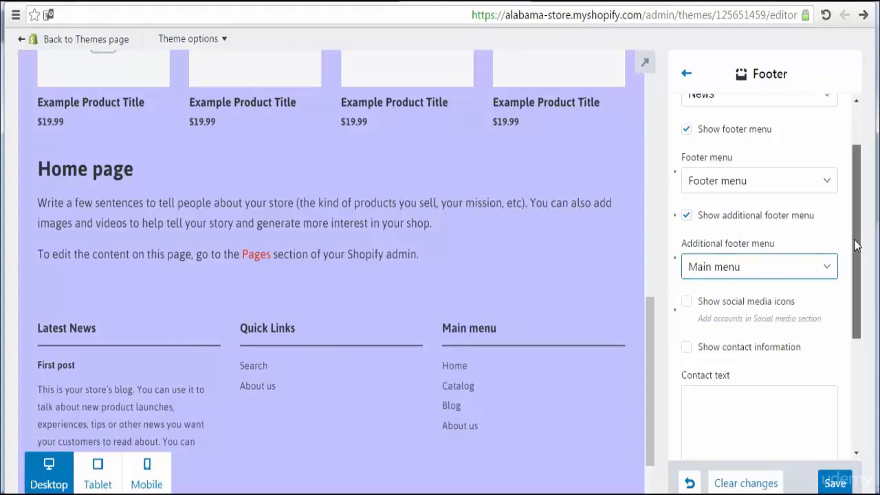
pyautogui.moveTo(856, 241); pyautogui.dragTo(857, 321)
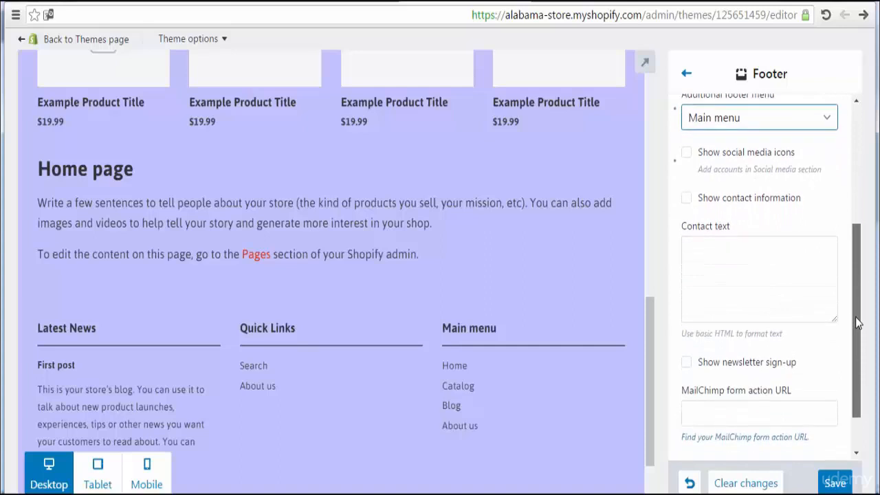
# Step: Enable Show contact information and enter 'Alabama - US' and the store's phone number on separate lines
pyautogui.click(688, 204)
pyautogui.click(687, 200)
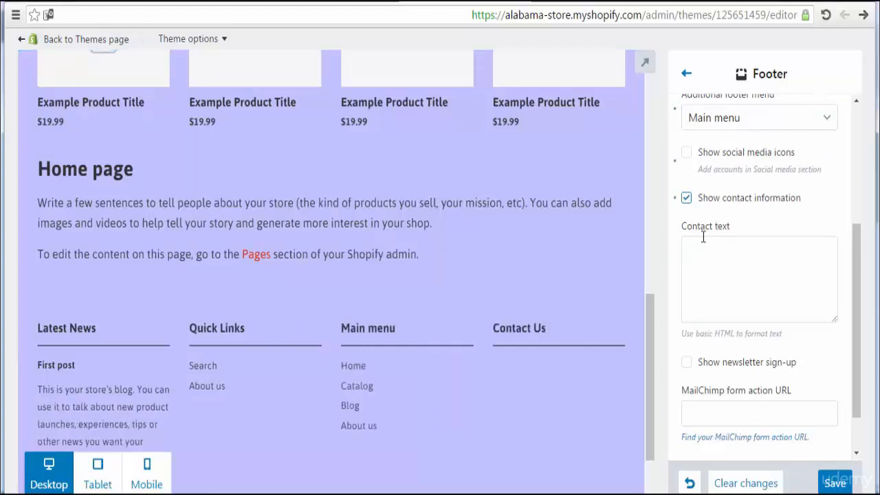
pyautogui.click(721, 269)
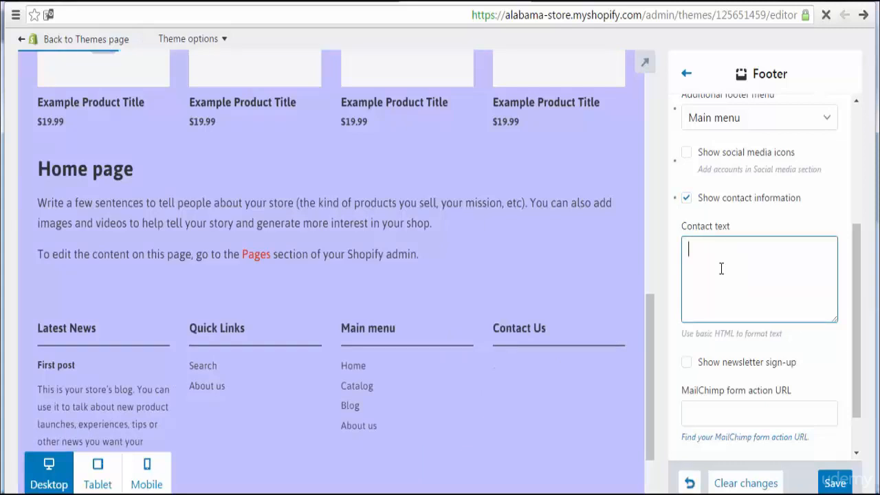
pyautogui.write('Alaba')
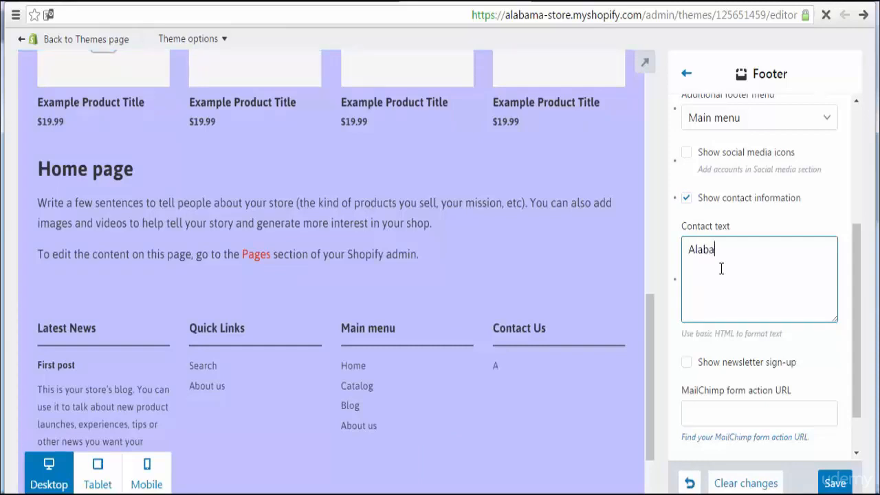
pyautogui.write('ma - US')
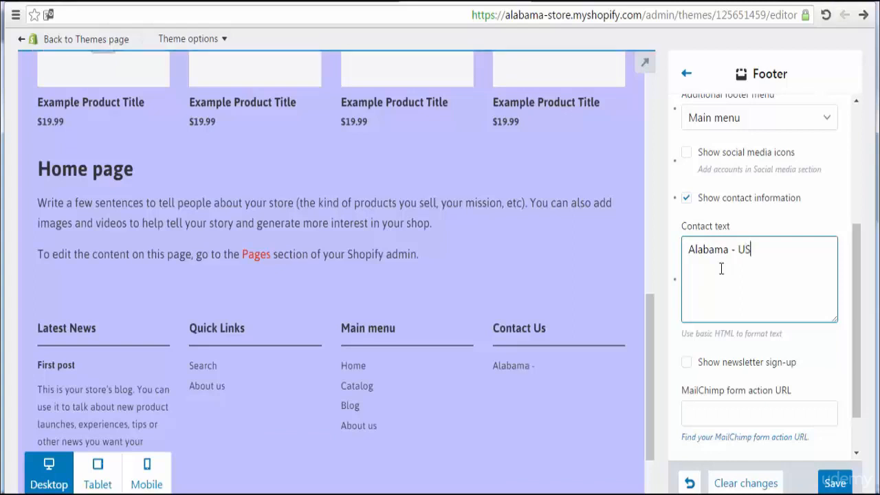
pyautogui.press('Return')
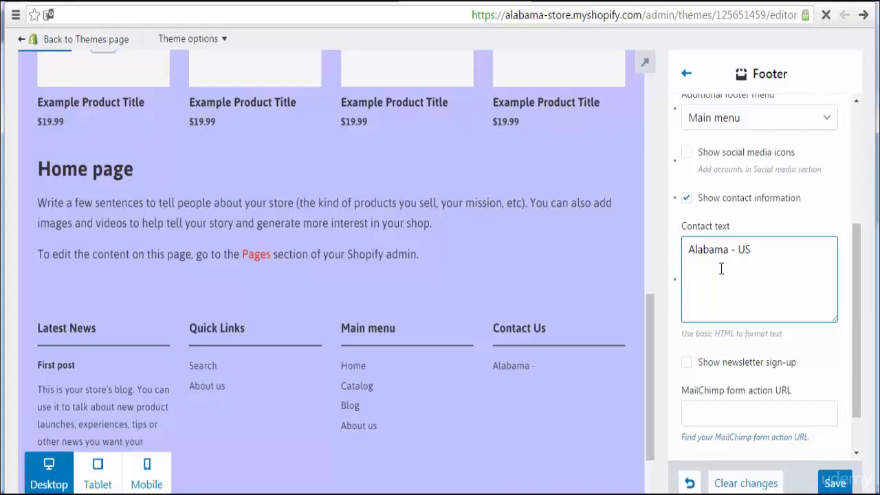
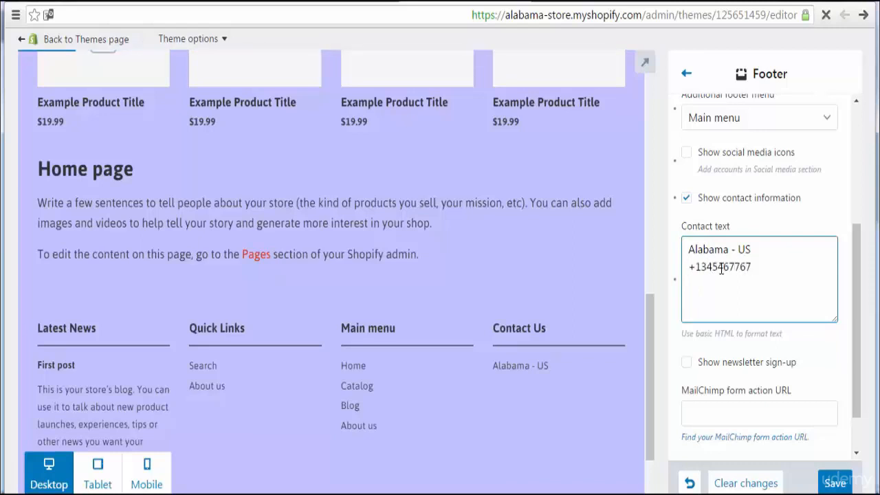
pyautogui.press('Return')
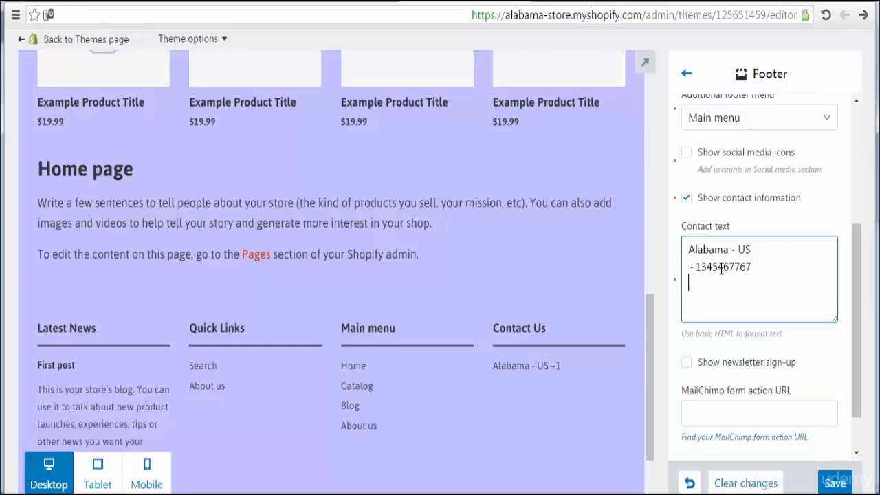